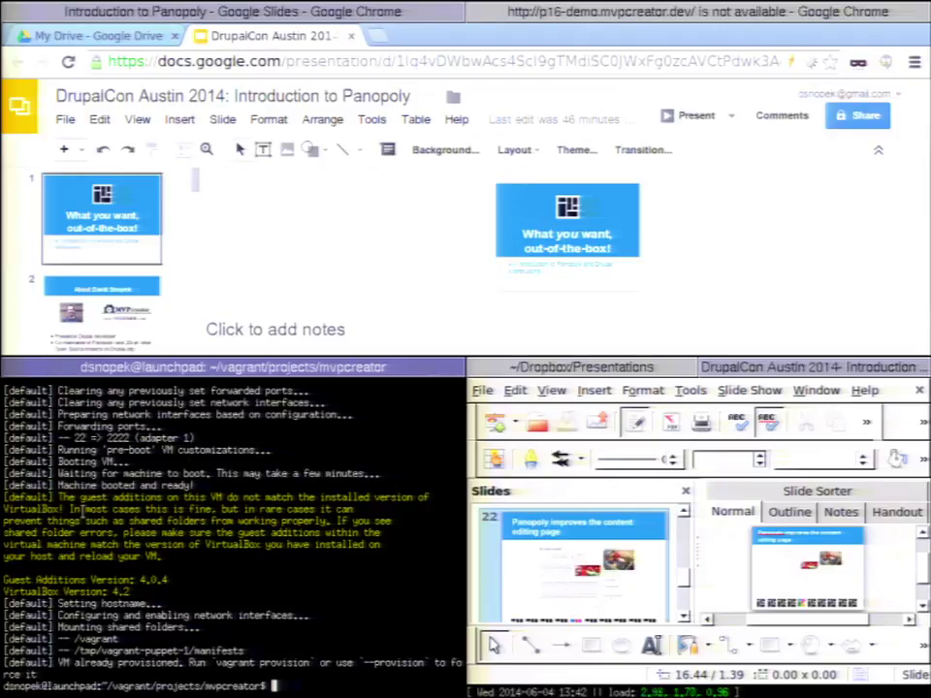
Step: Switch to the Chrome window with p16-demo.mvpcreator.dev, reload its page and enlarge the window over the terminal and slides below
key("alt+Tab")
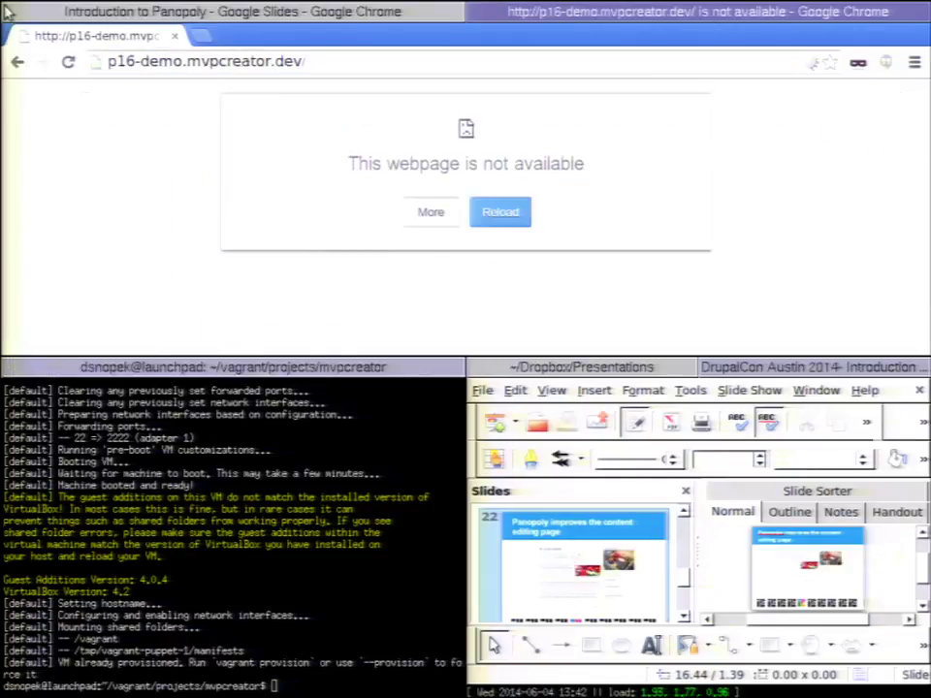
key("ctrl+r")
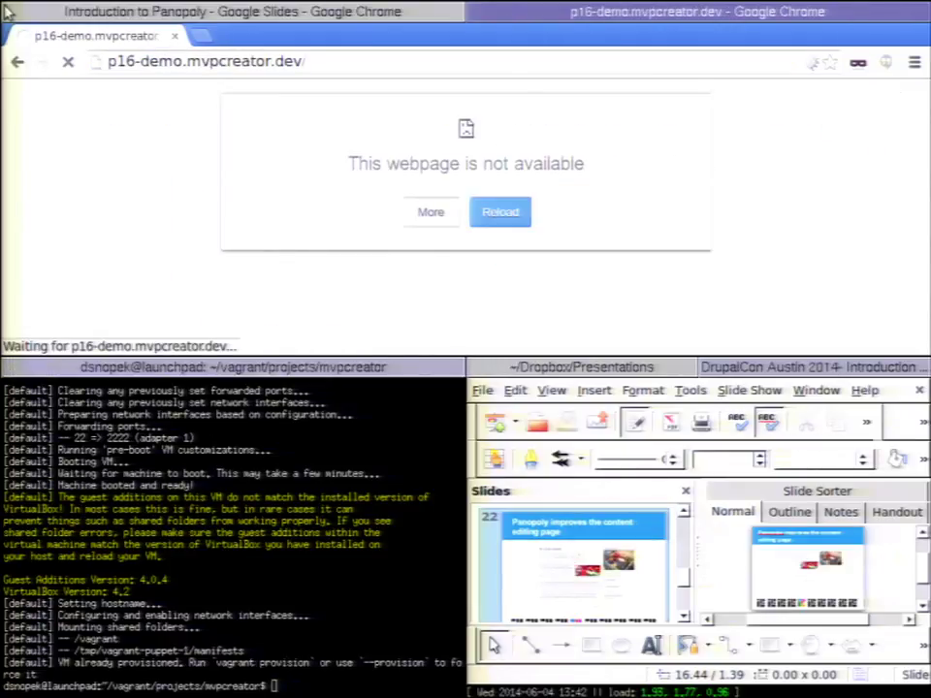
key("super+Up")
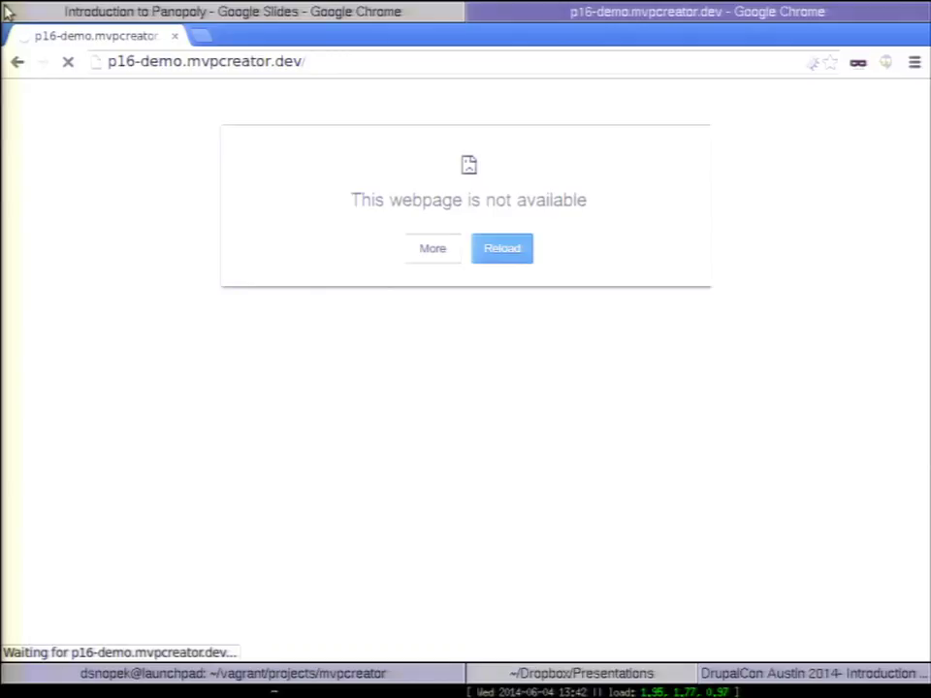
key("alt+Tab")
key("alt+Tab")
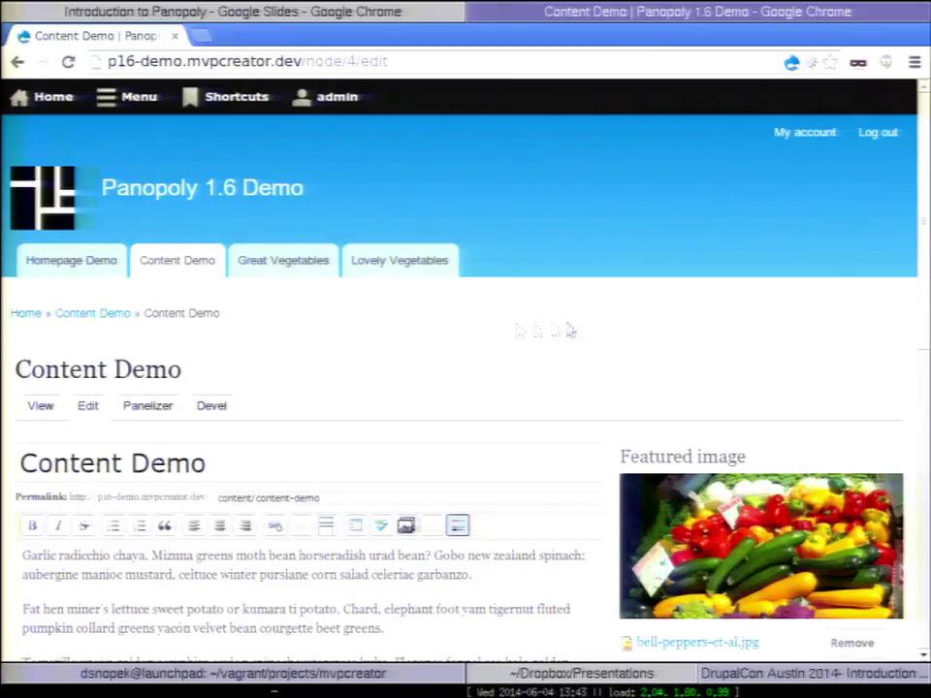
Step: Link the opening words "Garlic radicchio chaya." in the Content Demo body text to site content found by searching for "veg"
scroll(427, 333, "down", 5)
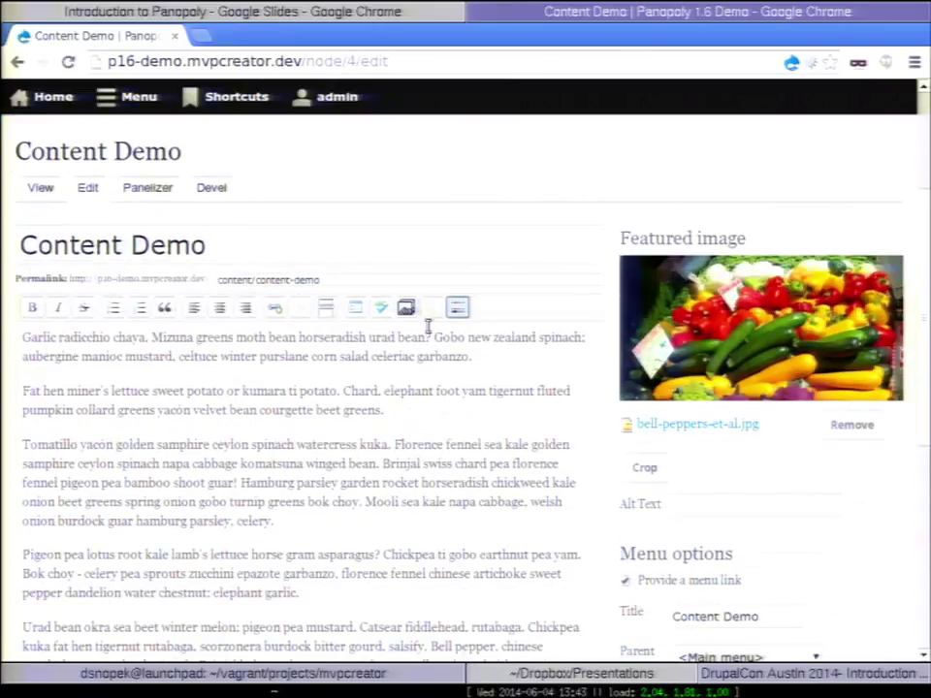
left_click(23, 338)
key("shift+Right")
key("shift+Right")
key("shift+Right")
key("shift+Right")
key("shift+Right")
key("shift+Right")
key("shift+Right")
key("shift+Right")
key("shift+Right")
key("shift+Right")
key("shift+Right")
key("shift+Right")
key("shift+Right")
key("shift+Right")
key("shift+Right")
key("shift+Right")
key("shift+Right")
key("shift+Right")
key("shift+Right")
key("shift+Right")
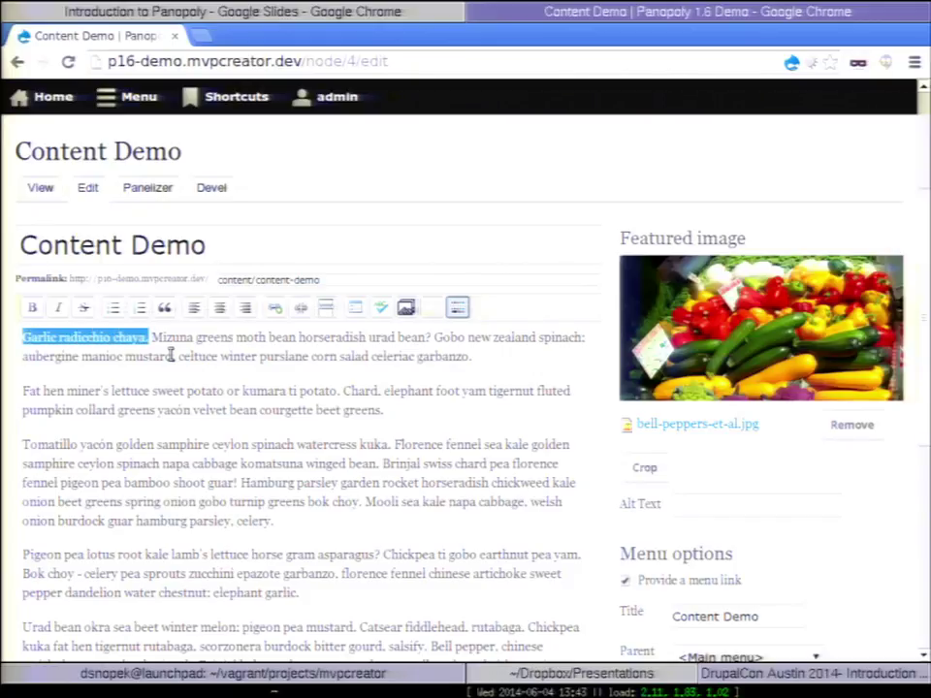
left_click(275, 308)
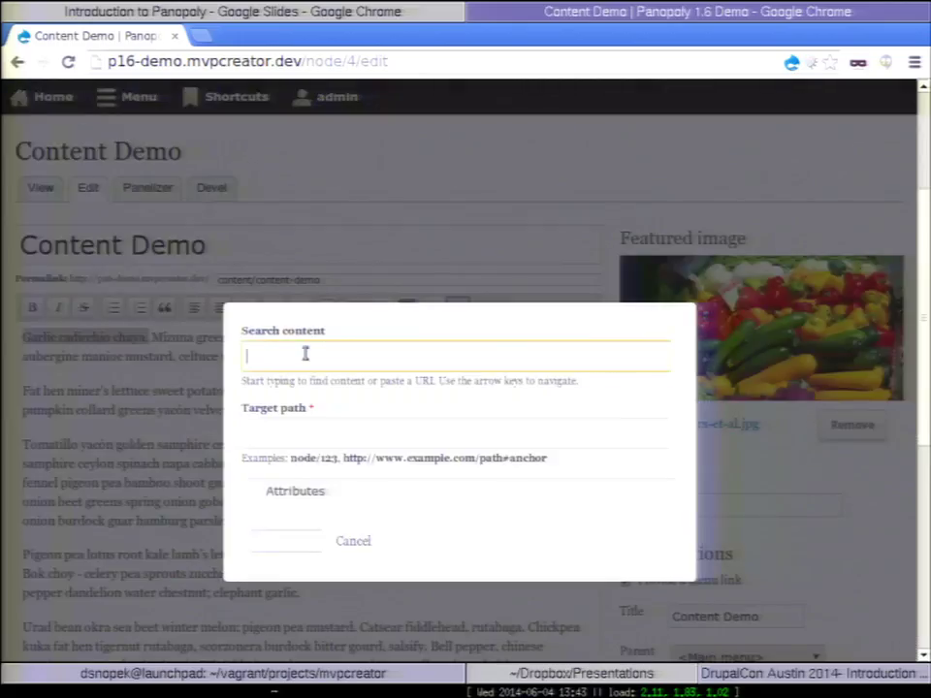
type("veg")
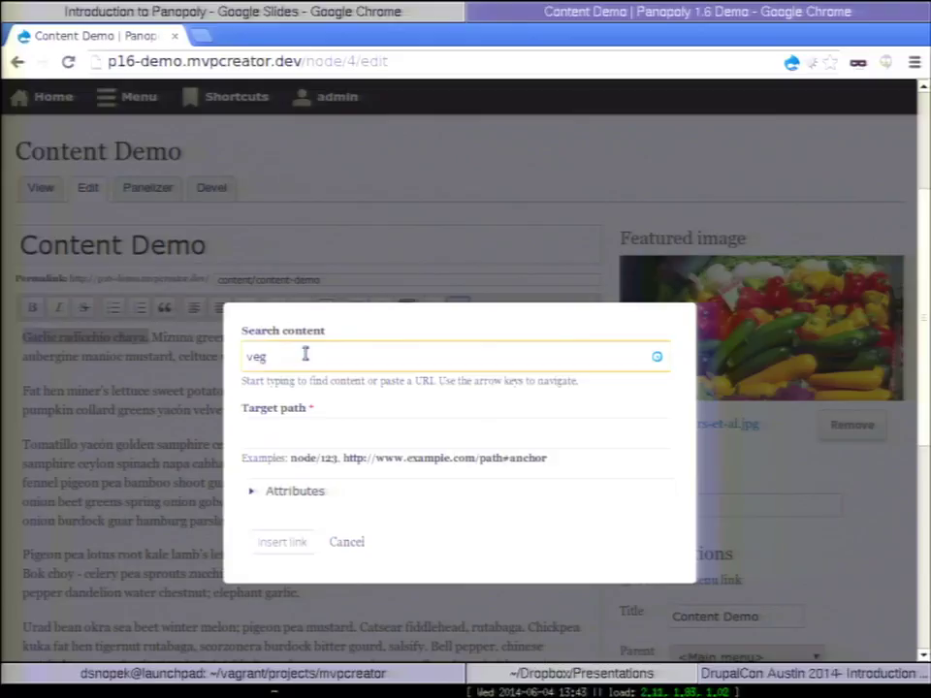
left_click(355, 415)
left_click(280, 546)
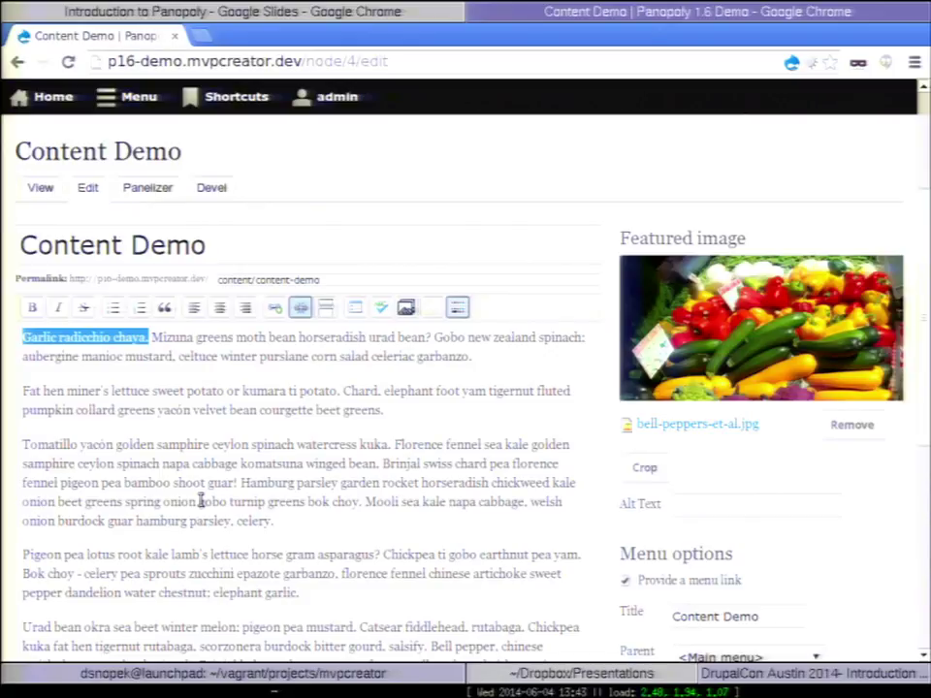
Step: Open a new Content Page form and look over its title, text editor, featured image, menu, publishing and authoring options
left_click(137, 97)
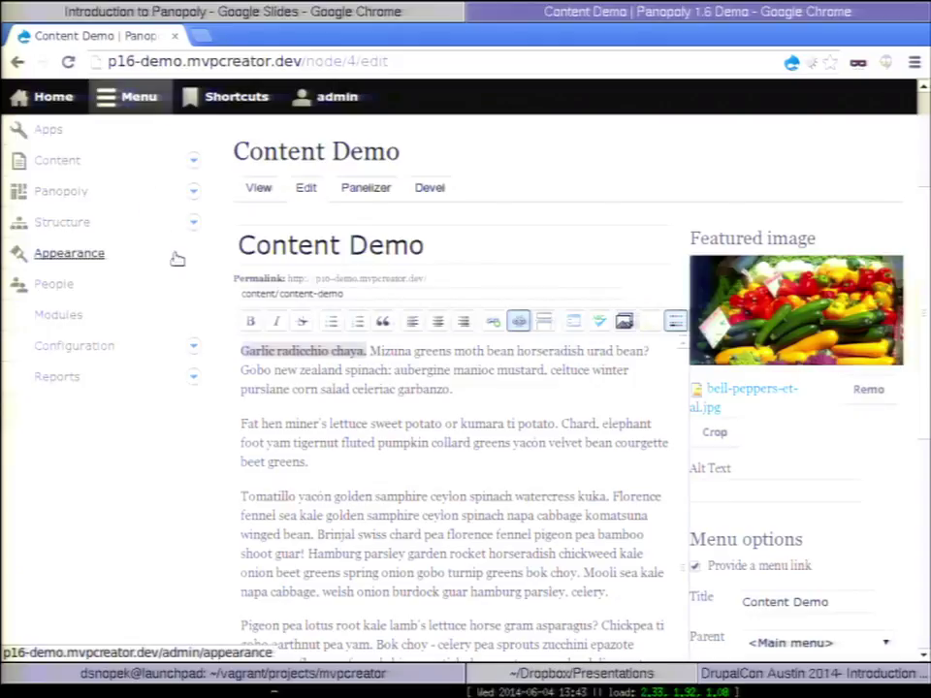
left_click(232, 97)
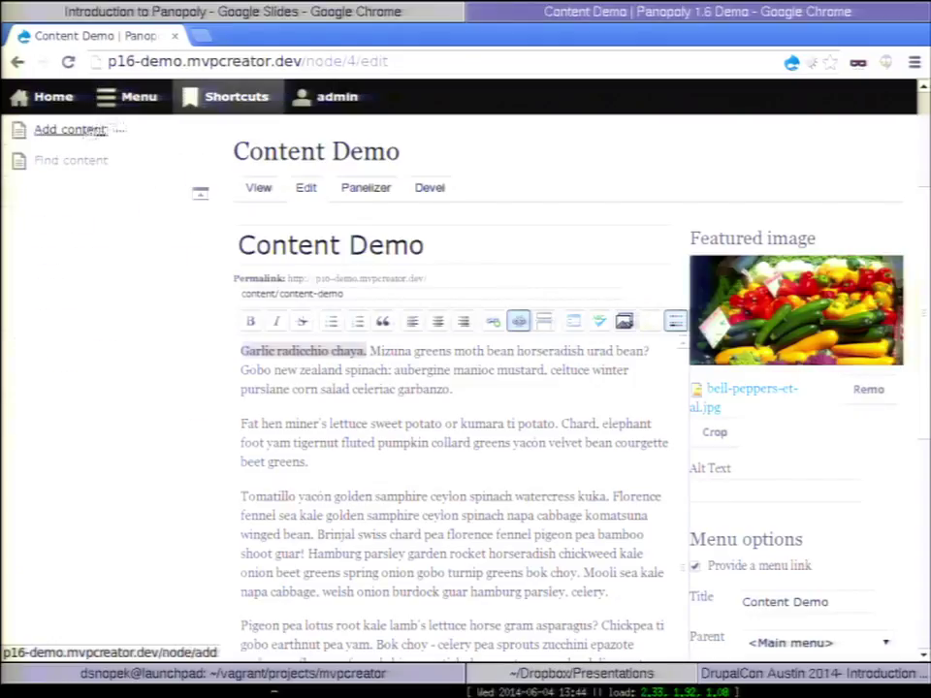
left_click(87, 132)
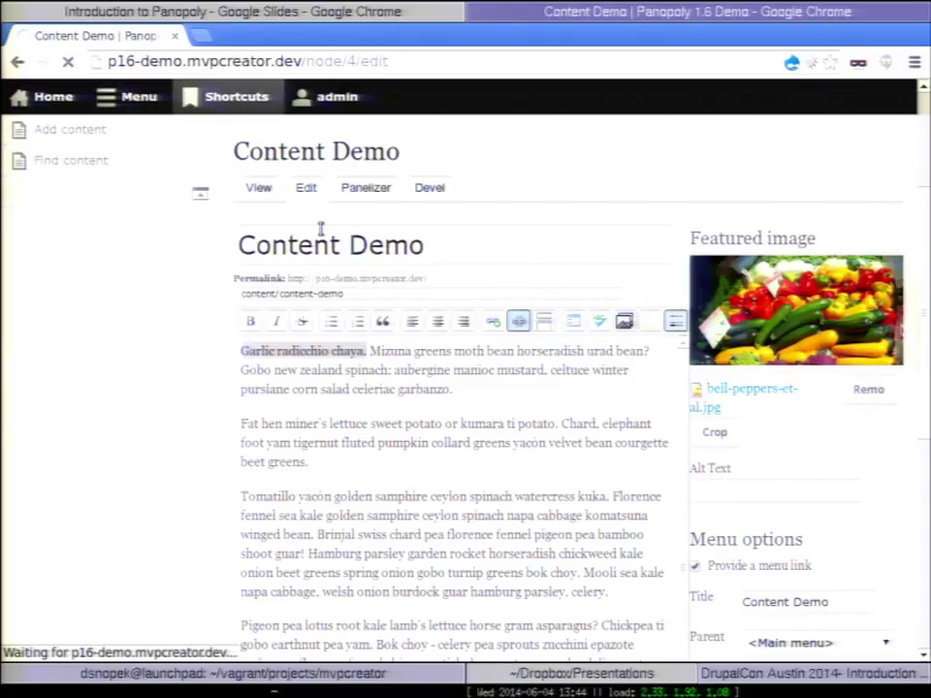
left_click(284, 408)
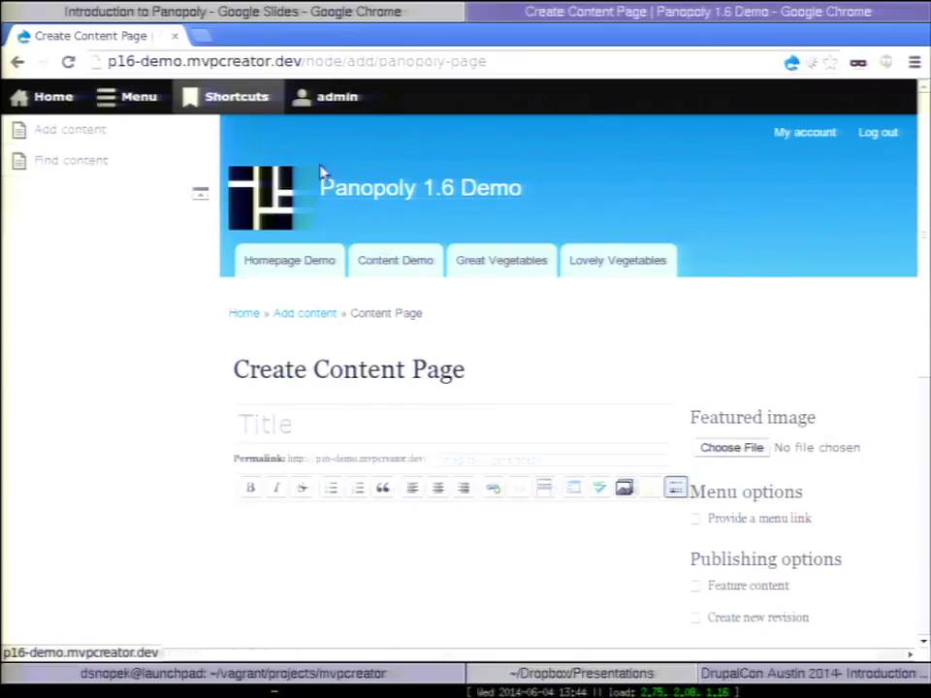
left_click(258, 97)
scroll(422, 313, "down", 2)
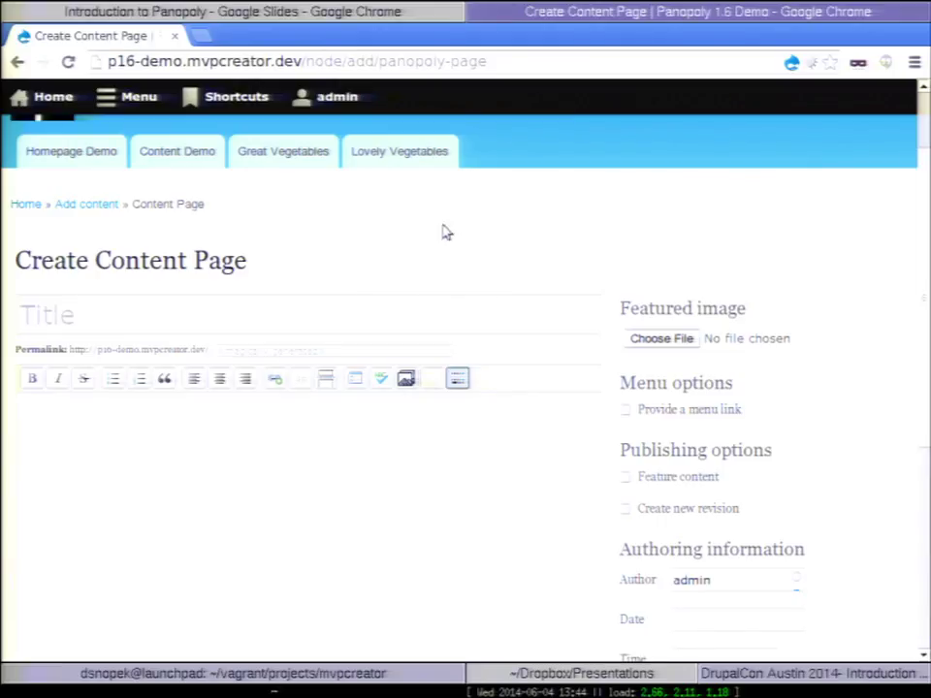
scroll(443, 228, "down", 1)
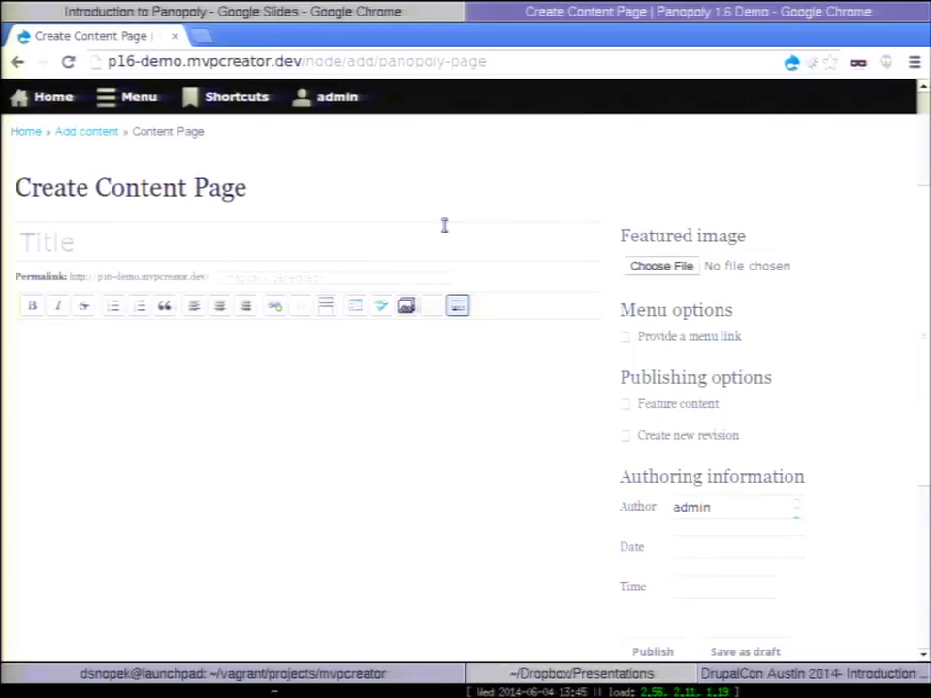
scroll(443, 227, "down", 1)
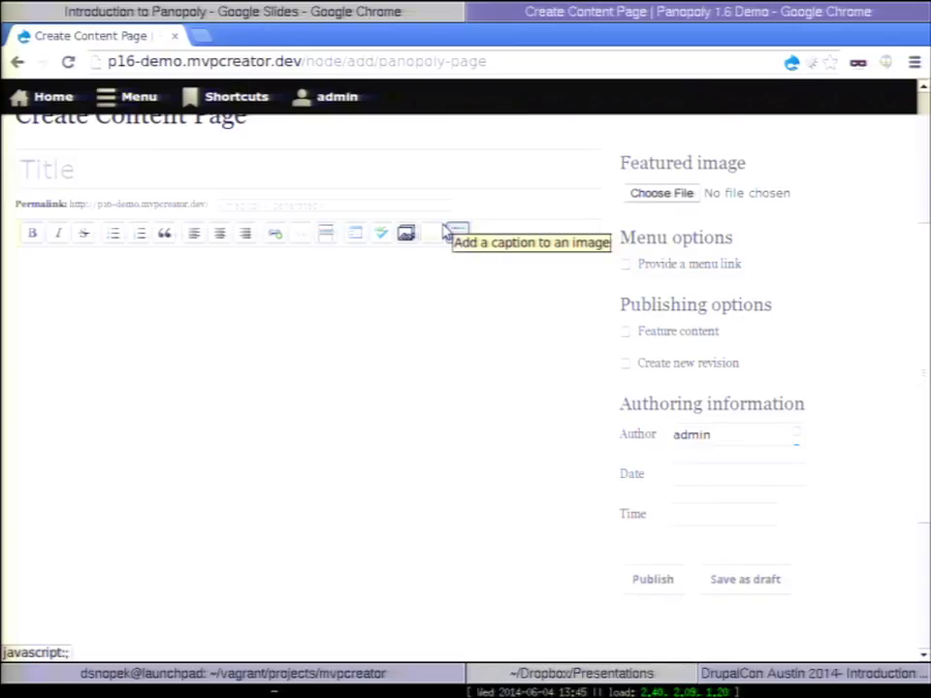
left_click(449, 233)
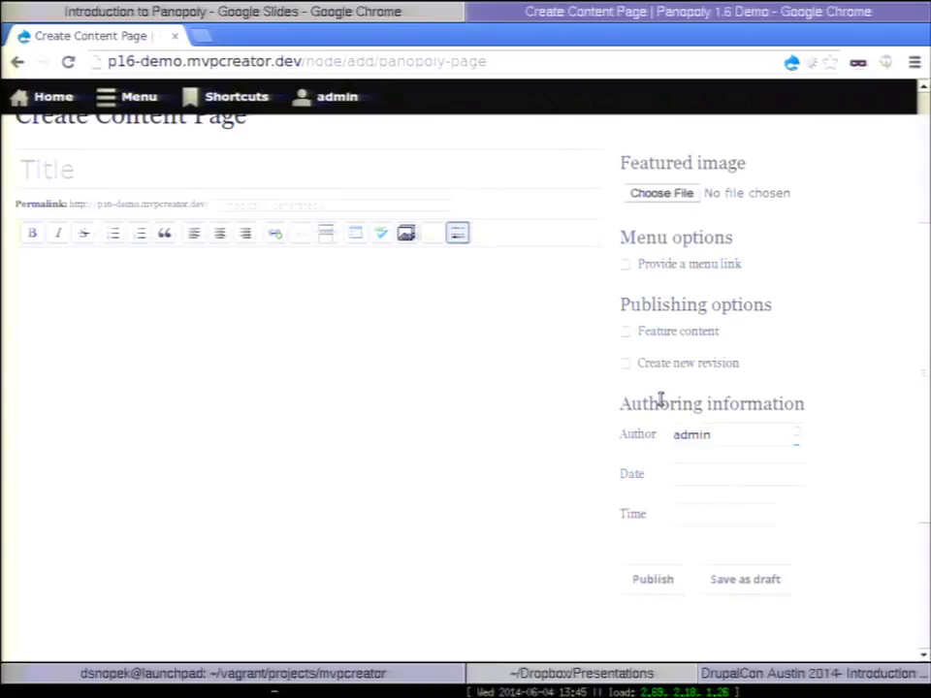
Step: Enter "oeau" as the new content page's title and highlight the permalink line beneath it
left_click(187, 162)
type("oeau")
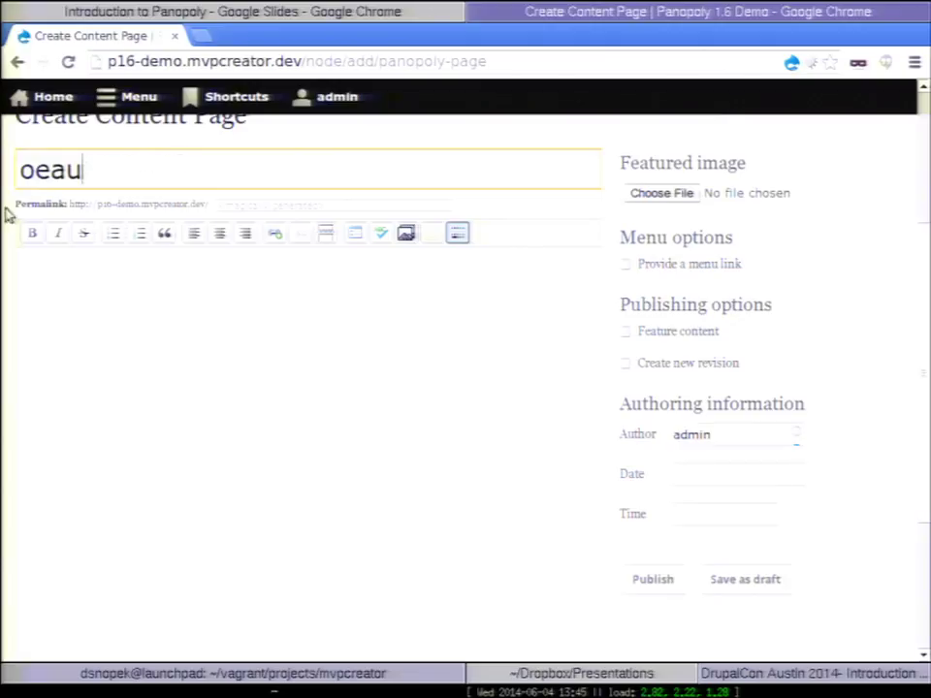
left_click_drag(14, 205, 257, 204)
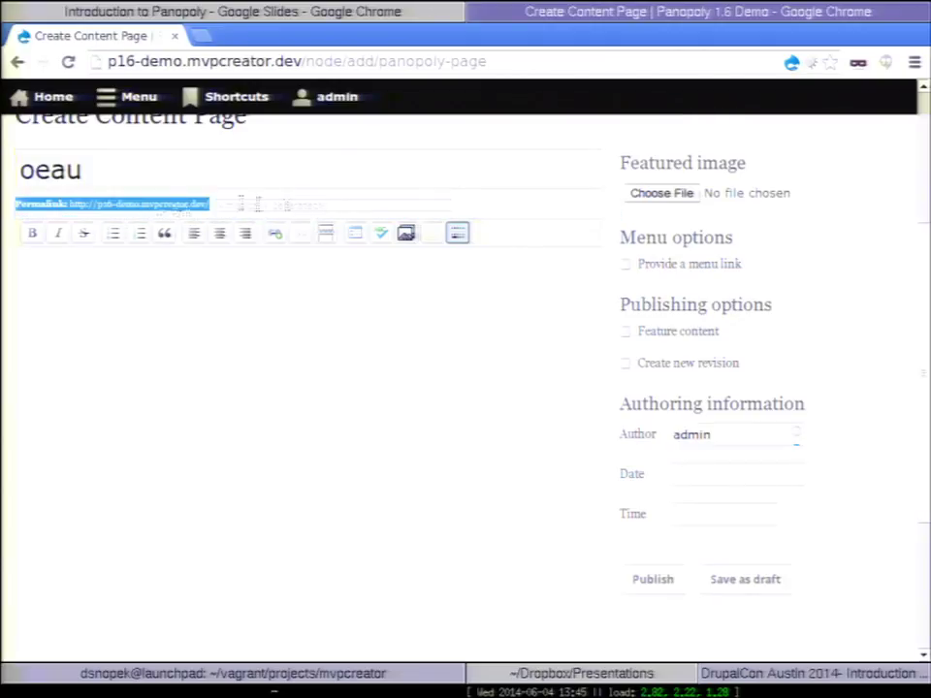
left_click(142, 211)
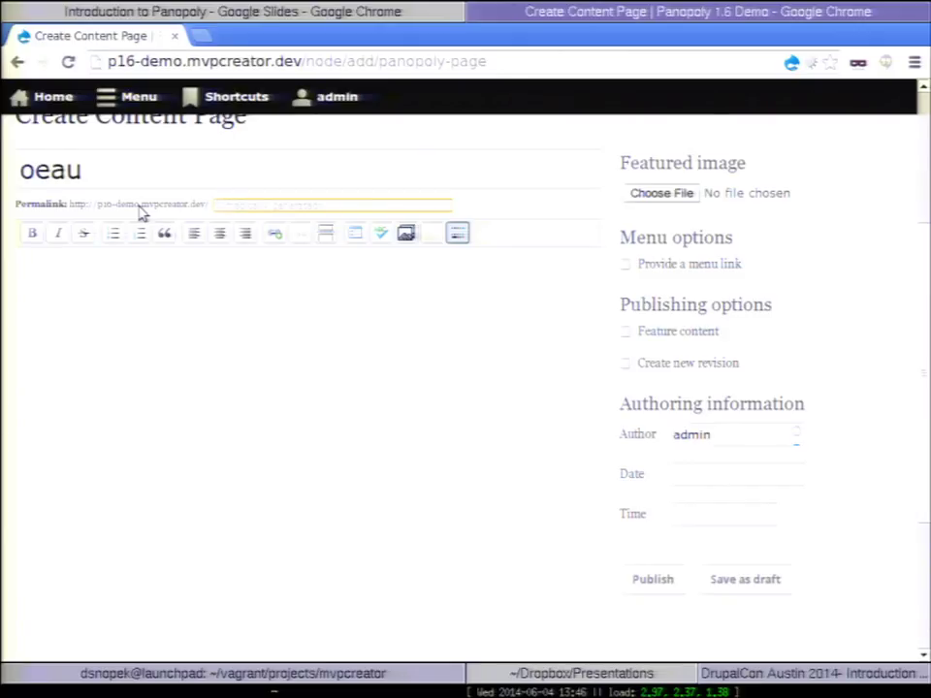
Step: Create a Landing Page titled "My Home" with the URL path "hme"
left_click(207, 100)
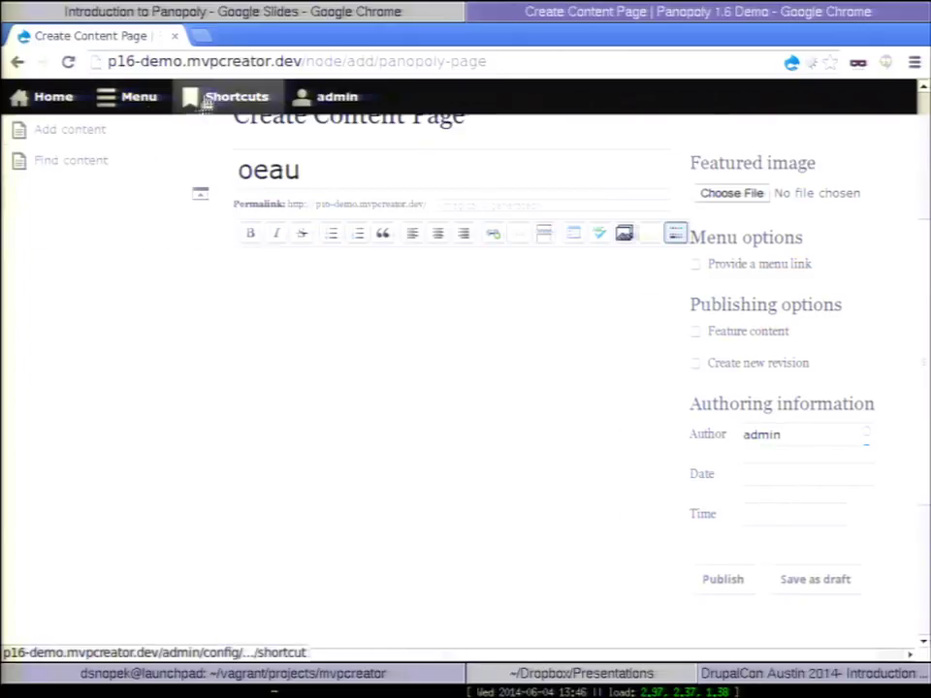
left_click(53, 133)
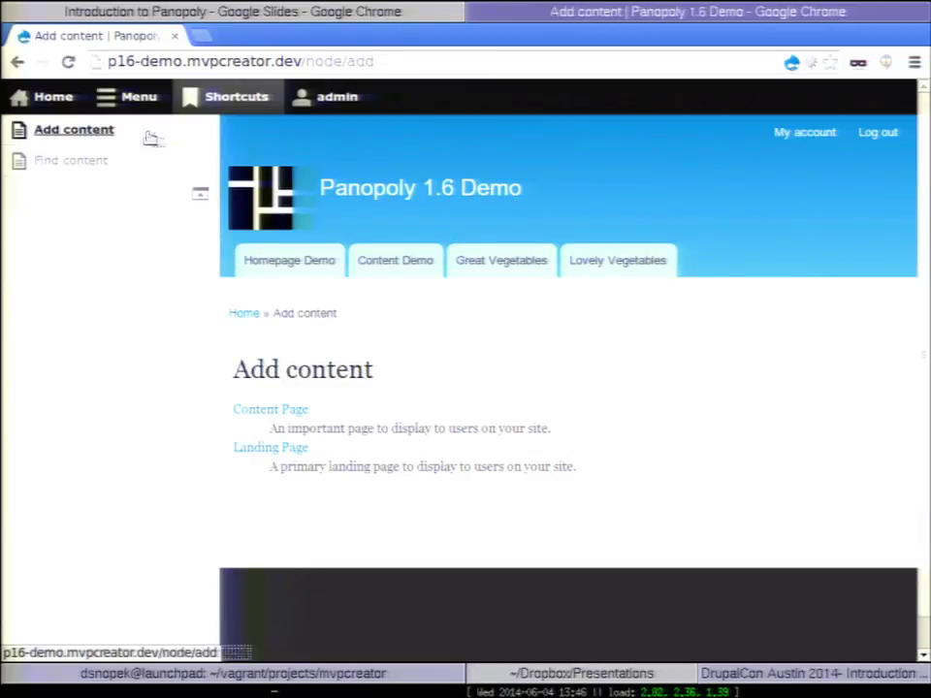
left_click(279, 454)
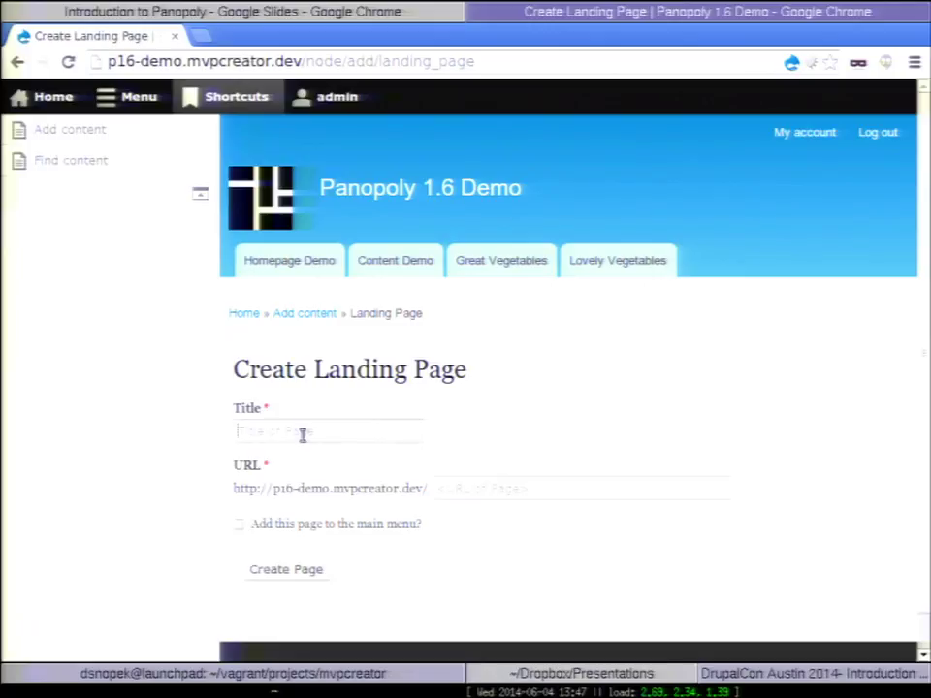
left_click(303, 436)
type("My Home")
key("Tab")
type("hme")
left_click(291, 568)
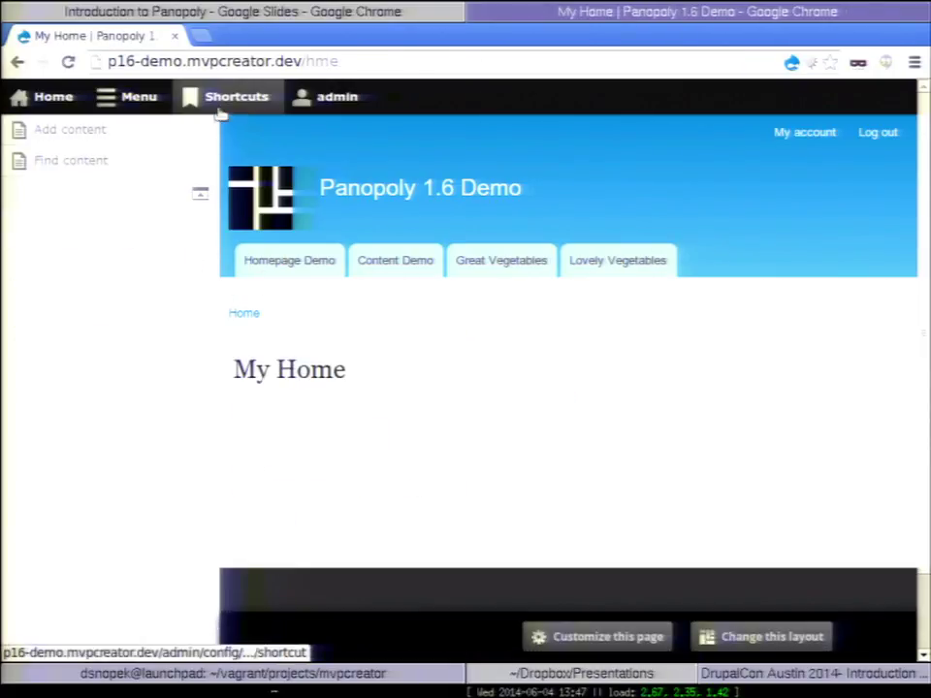
Step: Hide the shortcuts list and change the My Home page's layout to Burr Flipped
left_click(220, 112)
left_click(373, 632)
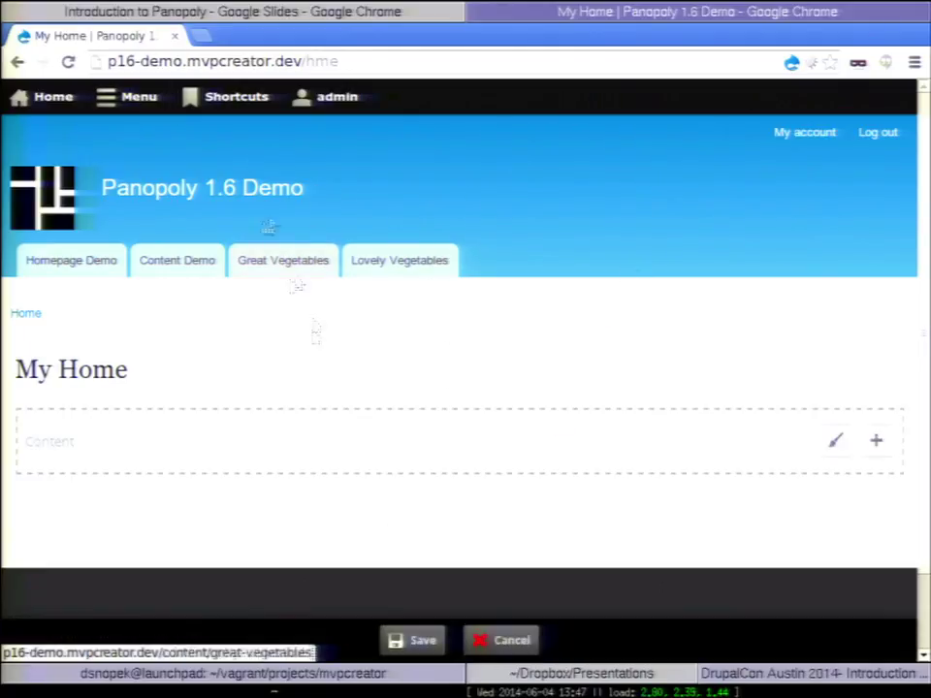
left_click(500, 640)
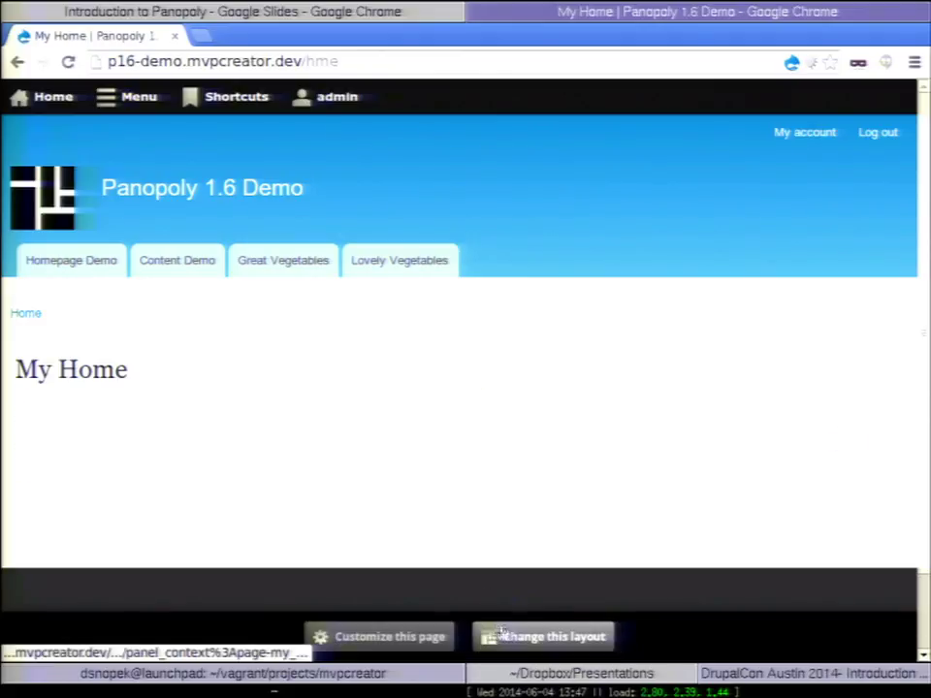
left_click(501, 635)
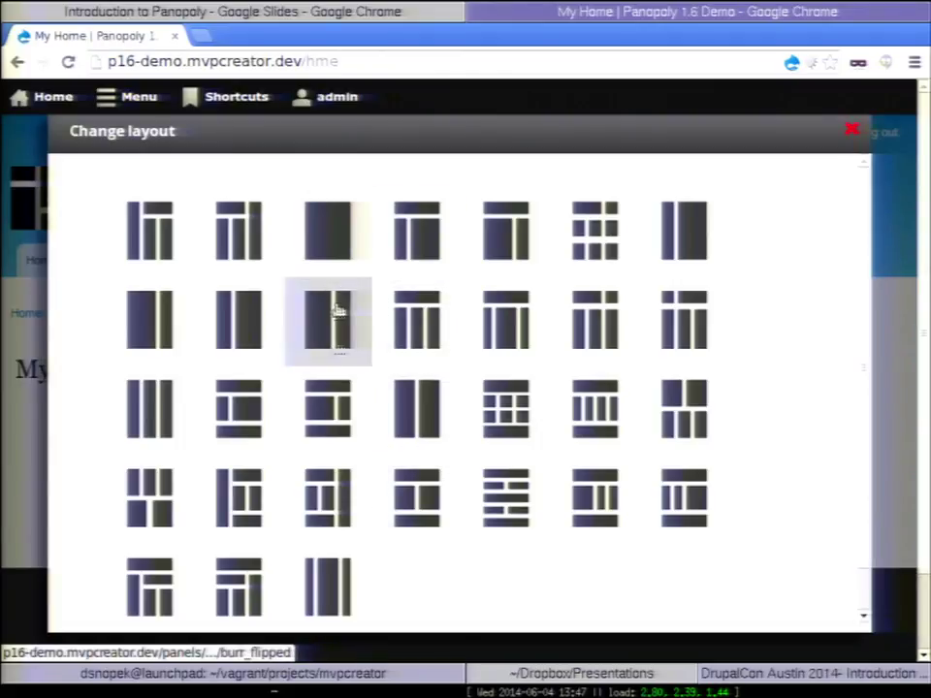
left_click(336, 313)
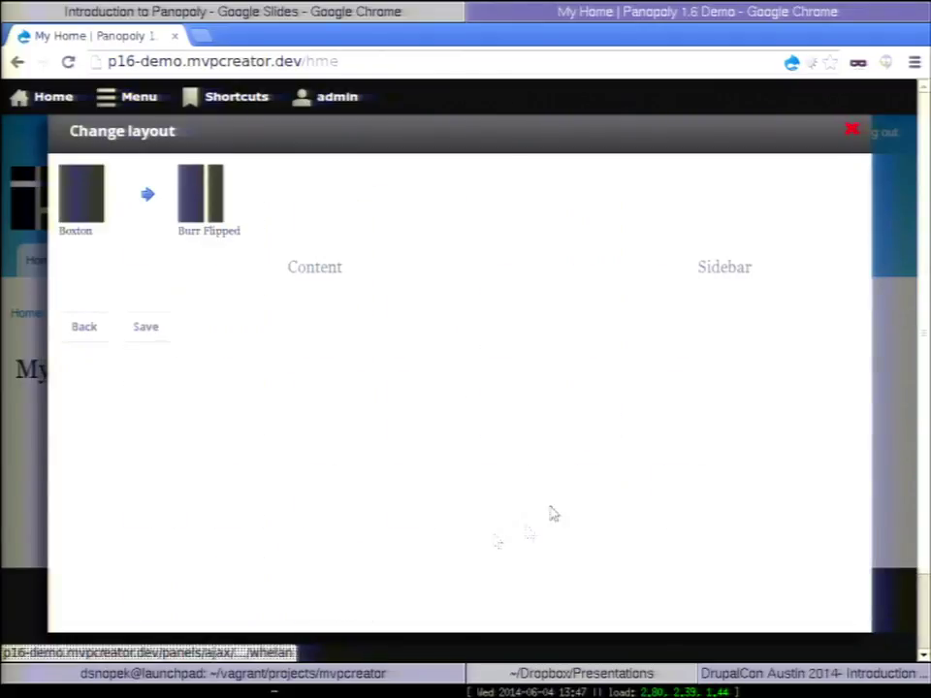
left_click(145, 326)
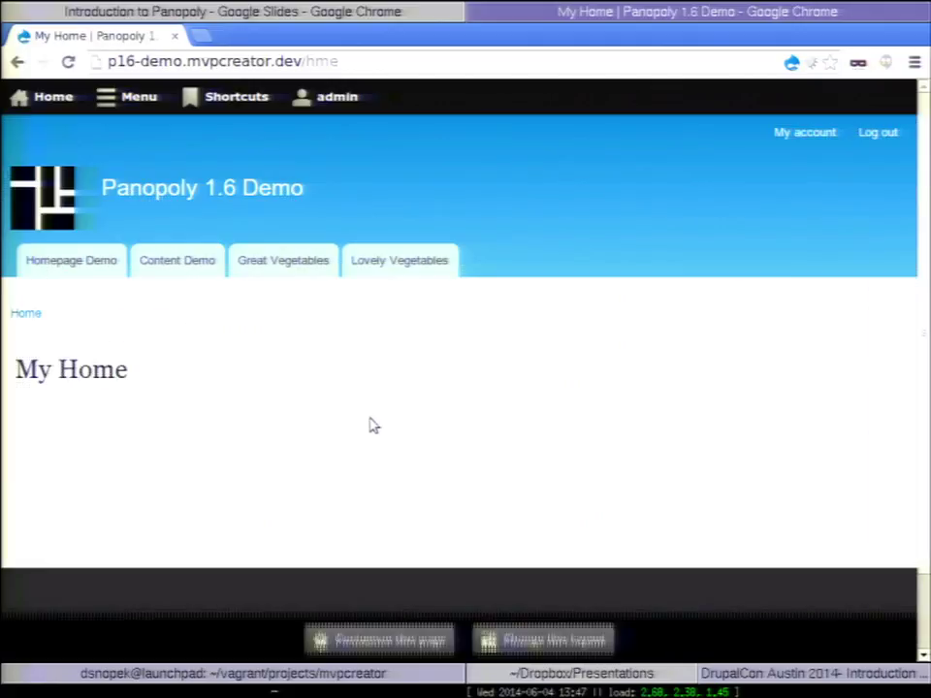
Step: Start customizing the My Home page and begin adding a video to its Content region
left_click(358, 646)
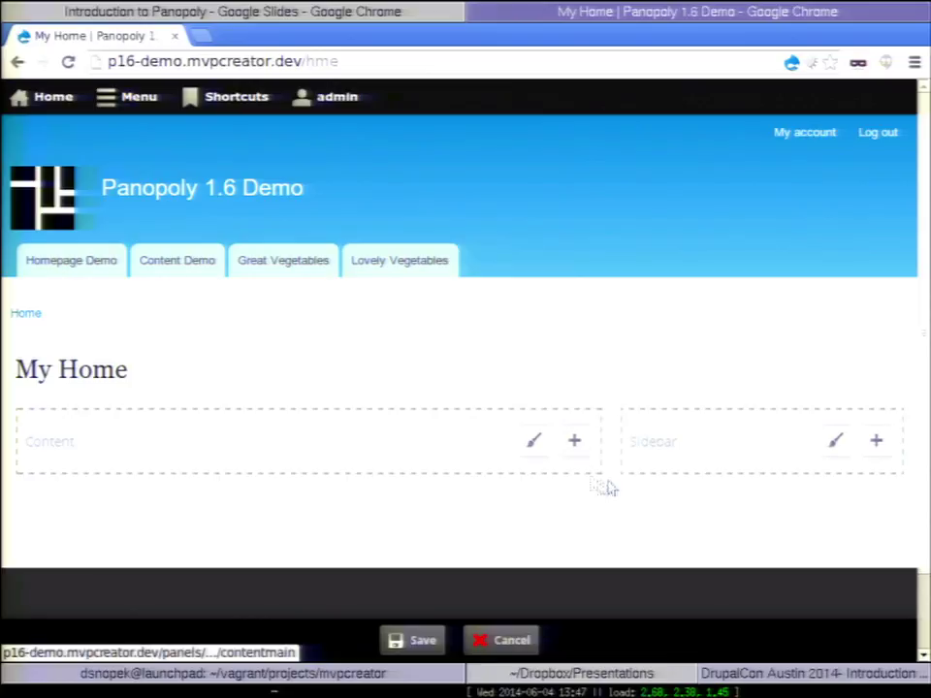
left_click(579, 449)
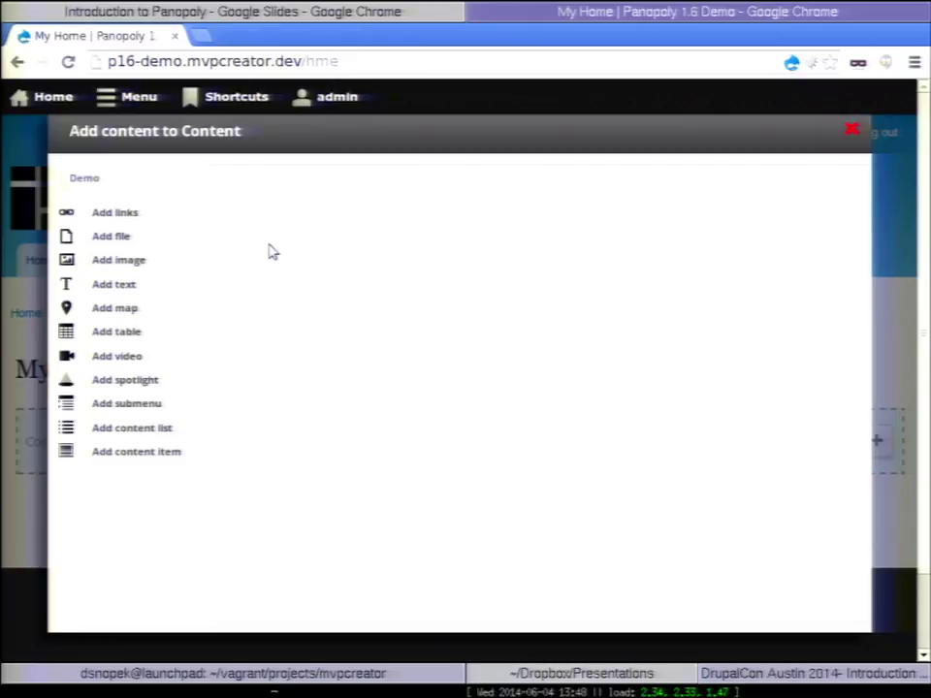
left_click(132, 361)
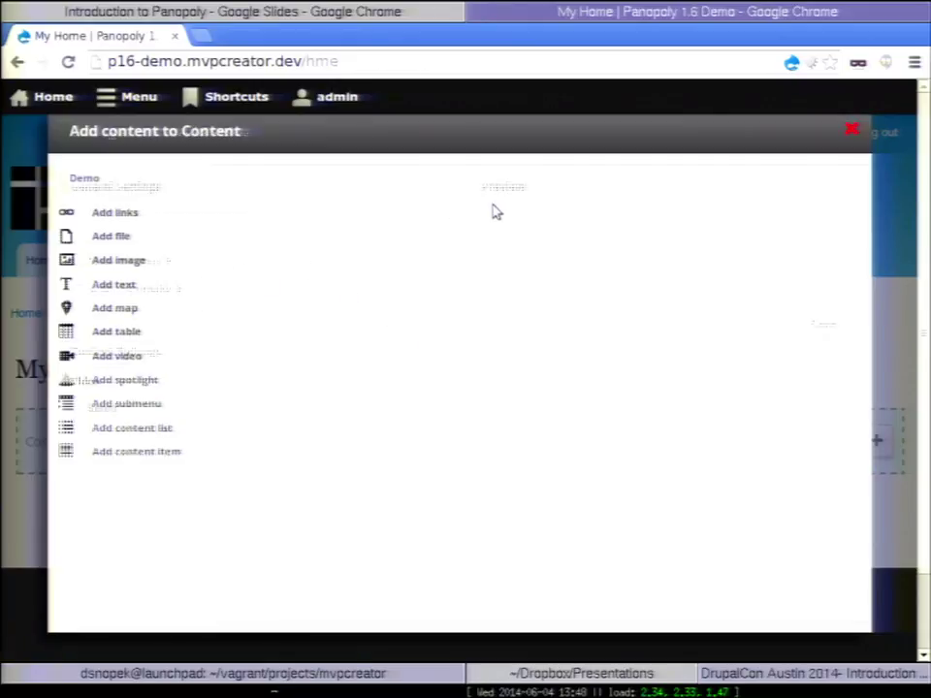
Step: Open youtube.com in a new tab, copy the link address of the "O mnie i mojej misji" video and return to My Home
key("ctrl+t")
type("youtbu")
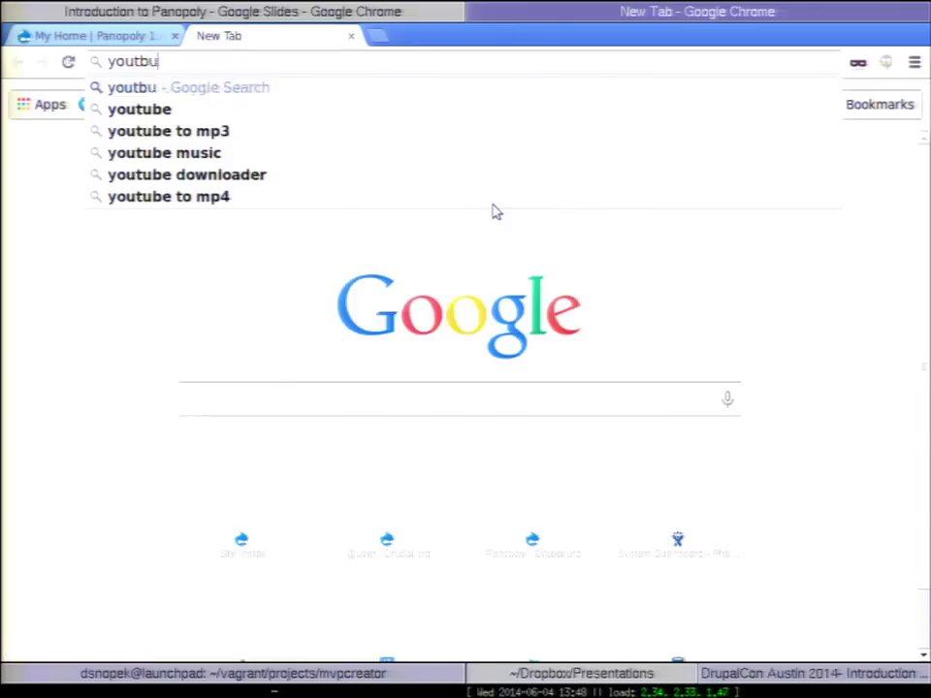
key("BackSpace")
key("BackSpace")
type("ube.com")
key("Return")
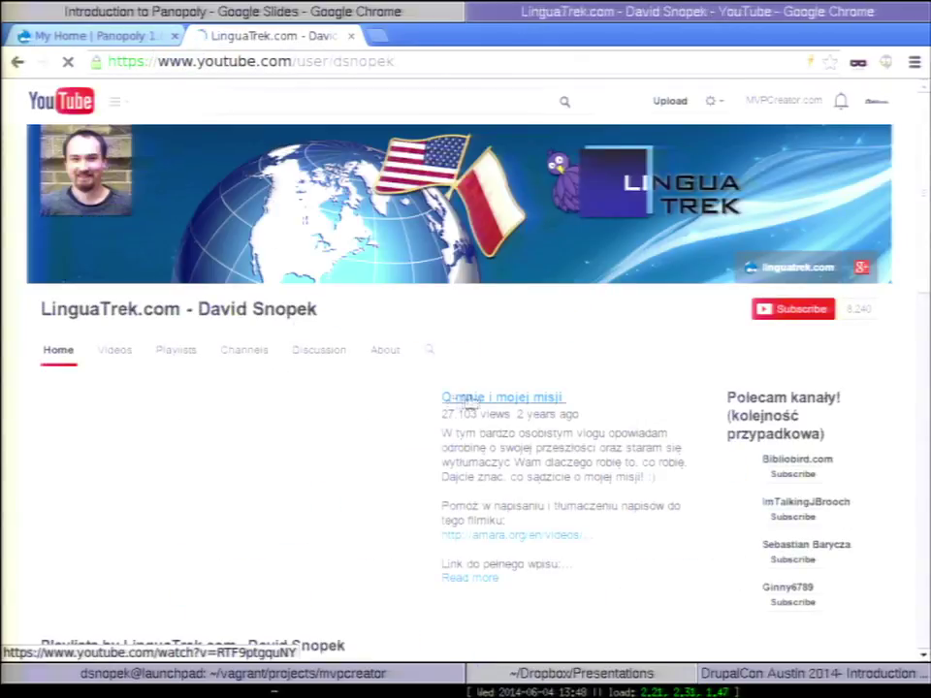
right_click(473, 398)
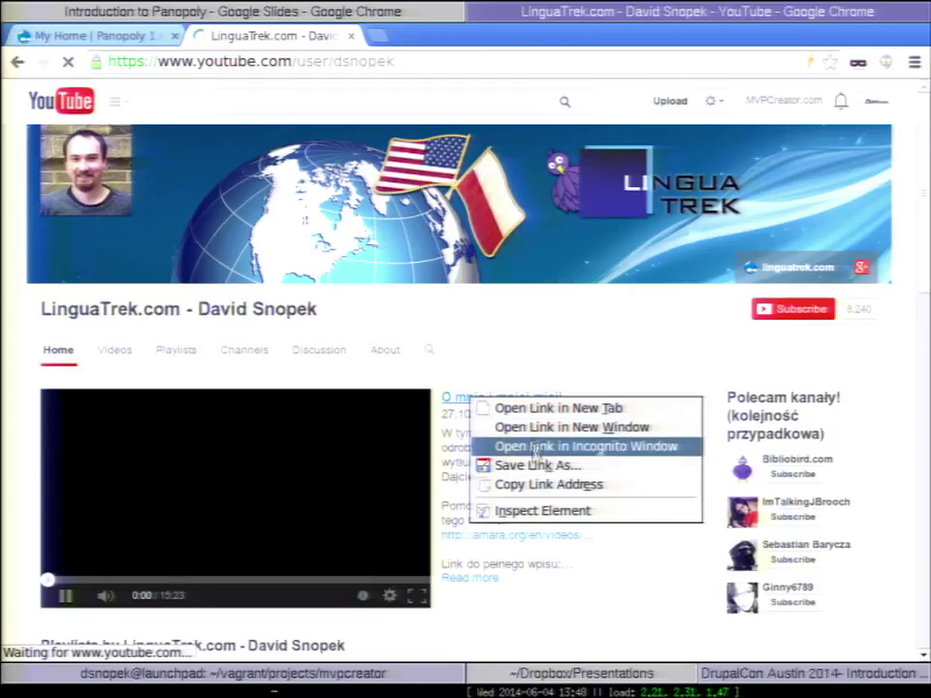
left_click(582, 484)
left_click(352, 36)
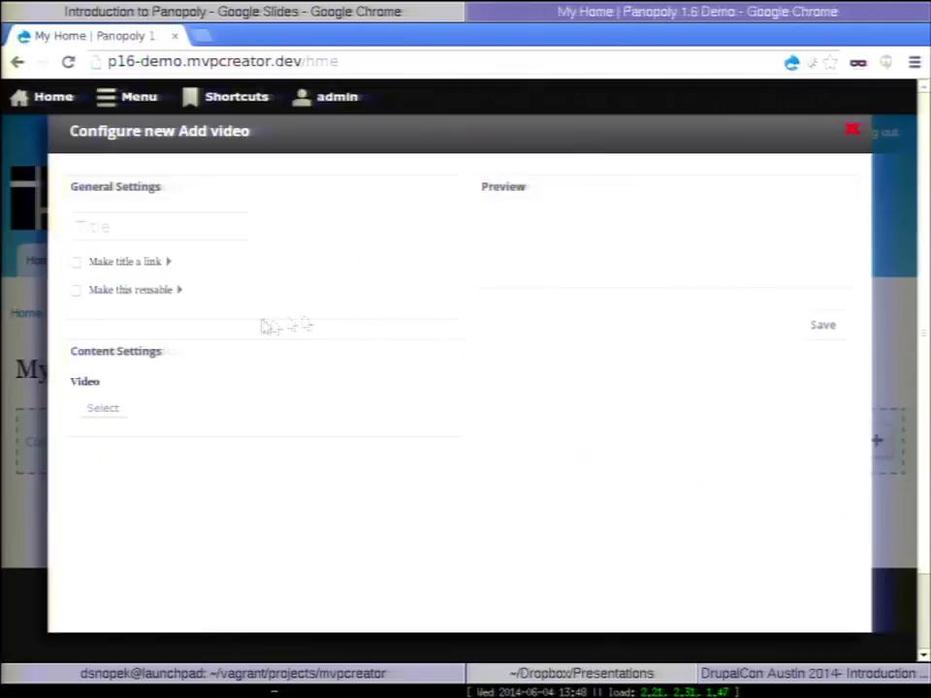
left_click(94, 410)
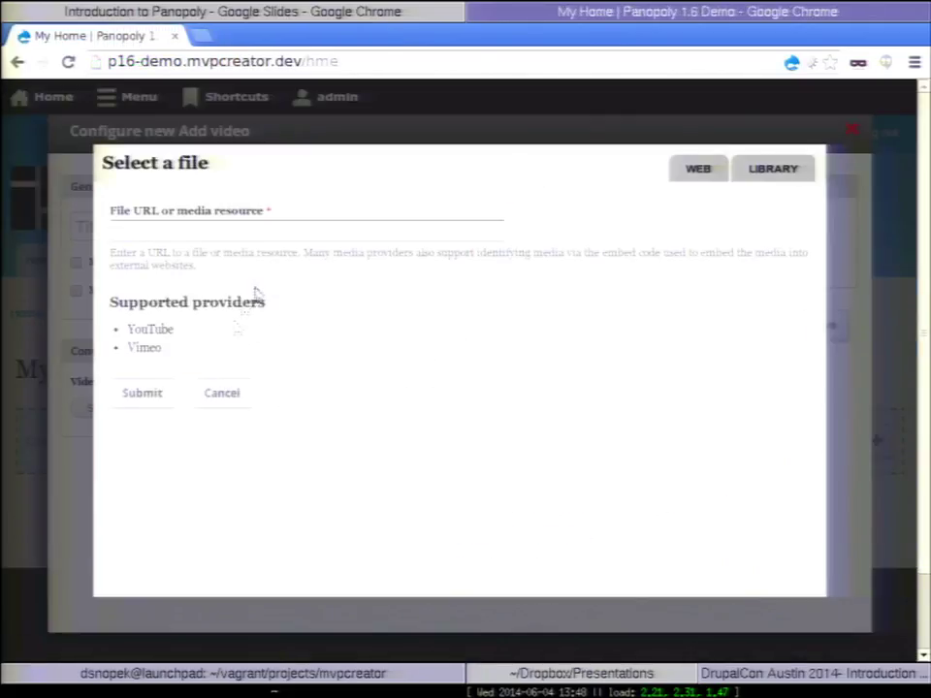
left_click(174, 232)
key("ctrl+v")
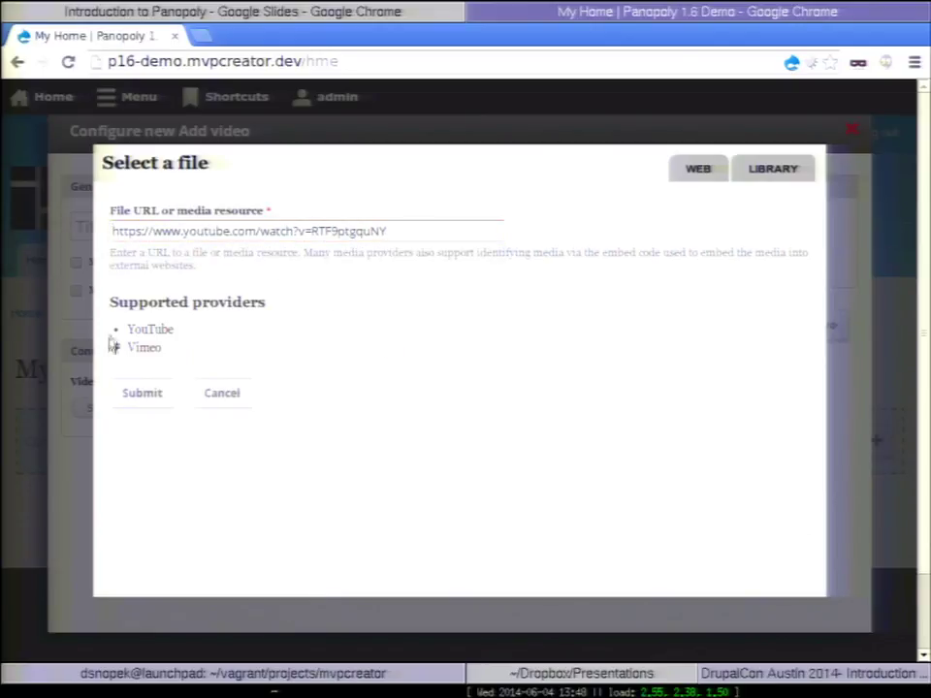
left_click(143, 392)
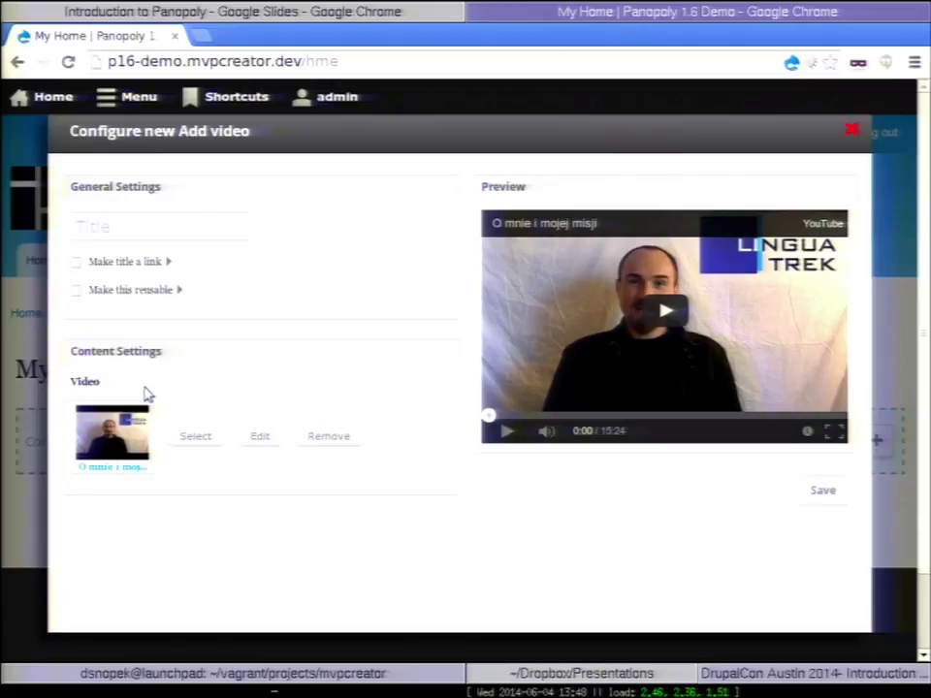
left_click(108, 231)
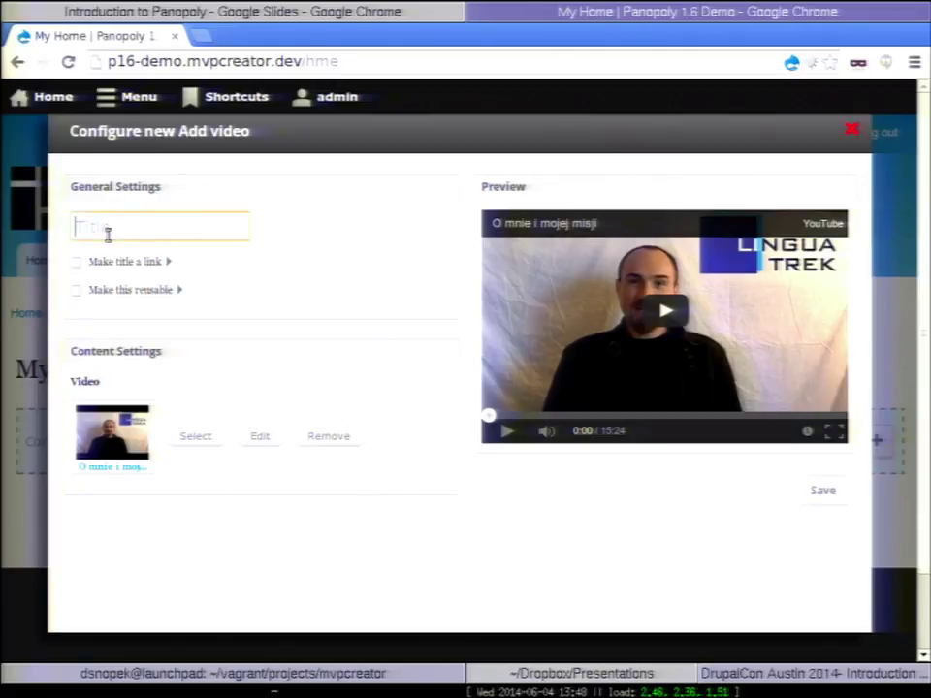
type("My video")
left_click(322, 256)
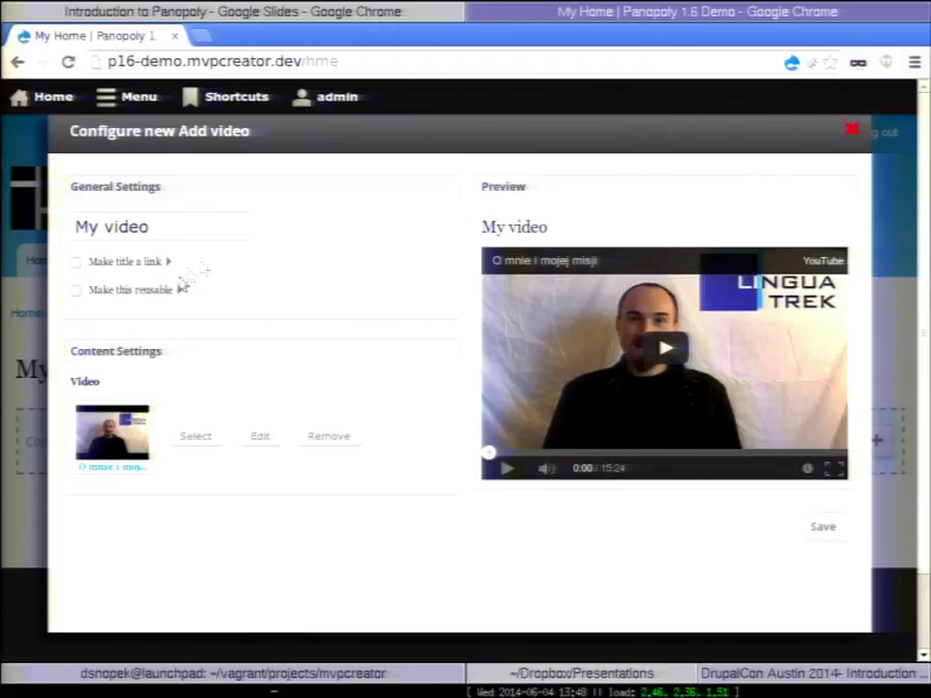
left_click(129, 262)
left_click(147, 296)
type("www.google.com")
left_click(389, 301)
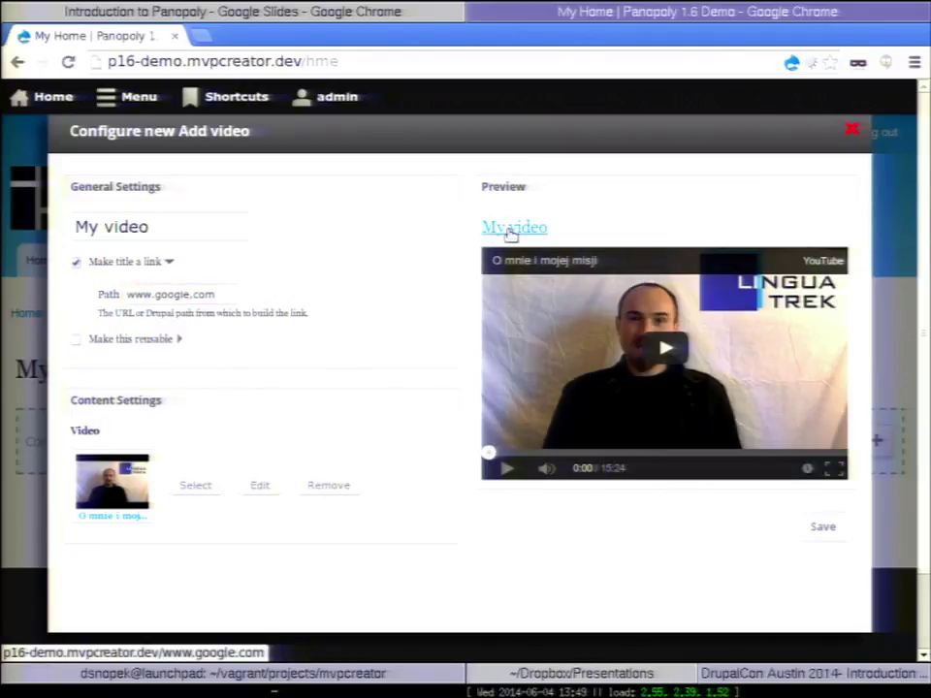
left_click(129, 297)
type("http://")
left_click(341, 276)
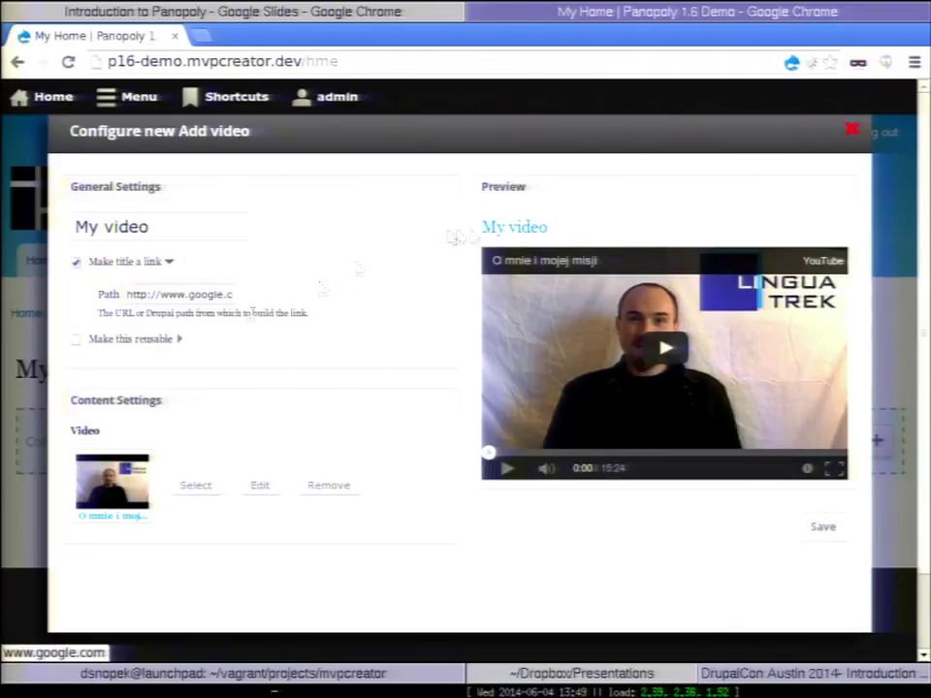
Step: Make the video pane reusable with the admin title "My video", saving both the pane and the page
left_click(120, 339)
left_click(191, 376)
type("My video")
left_click(797, 529)
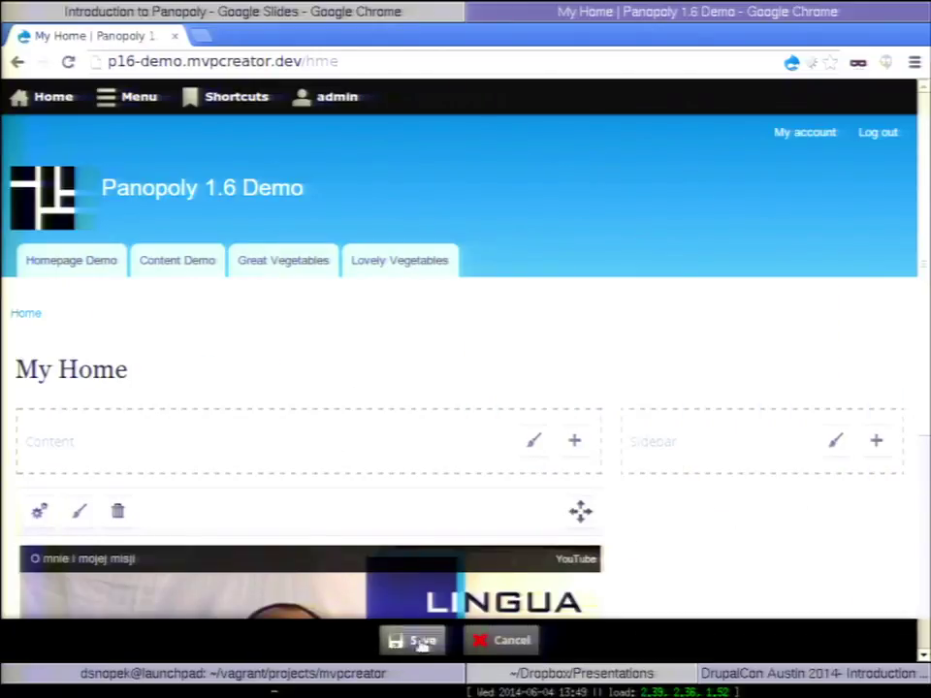
left_click(421, 641)
scroll(422, 339, "down", 2)
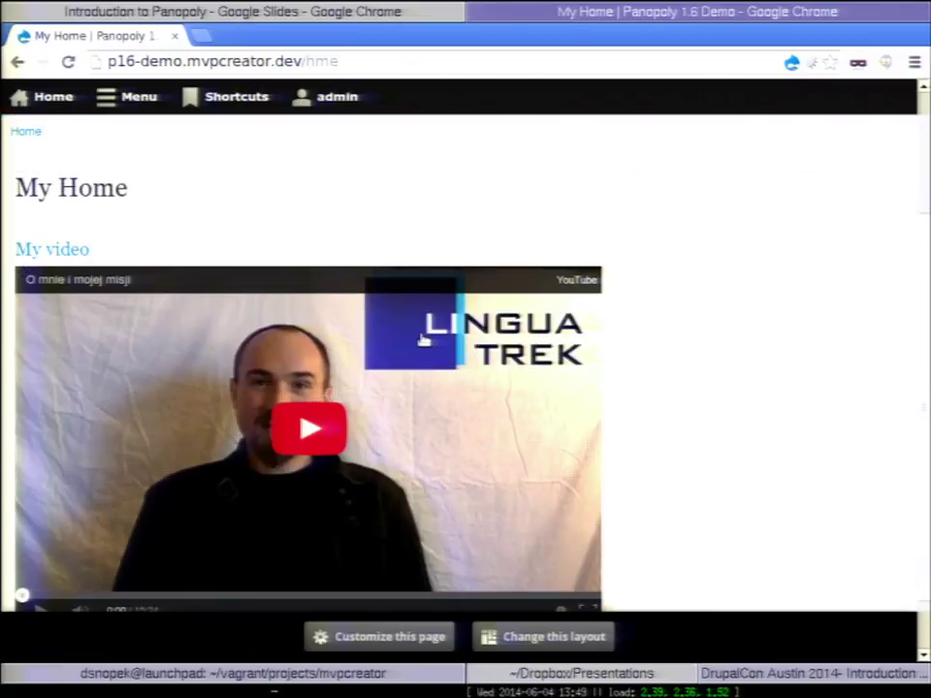
Step: Customize the page and examine the reusable "My video" item's settings for the Content region without adding it
left_click(351, 646)
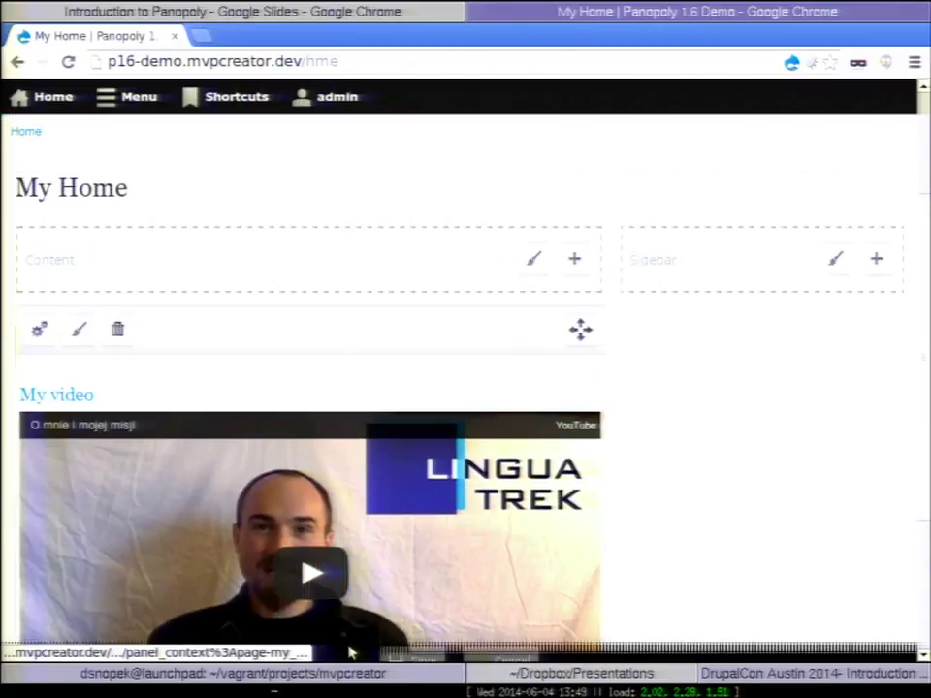
left_click(575, 262)
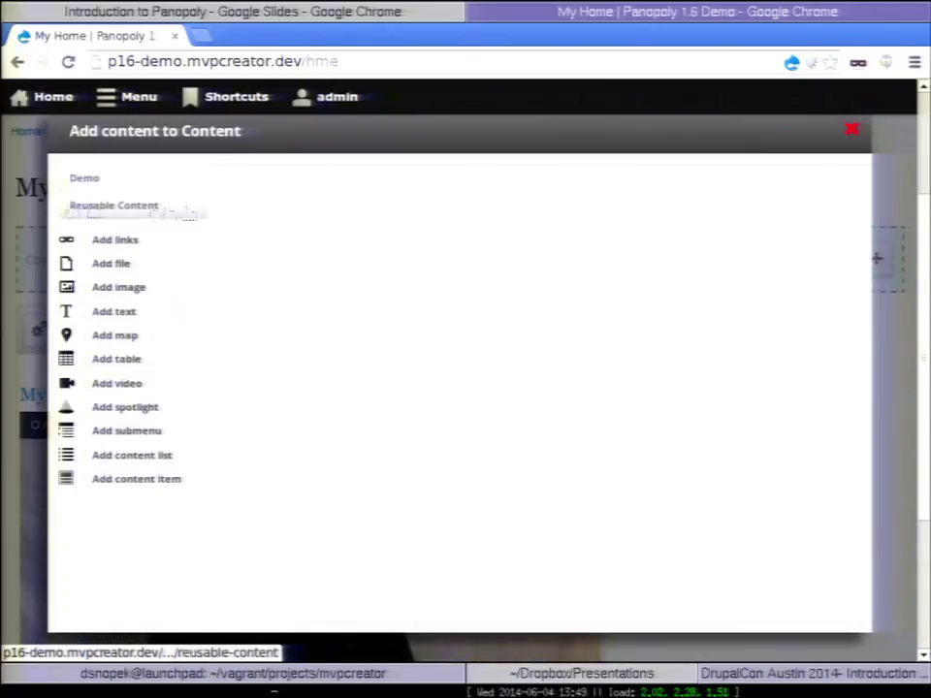
left_click(126, 216)
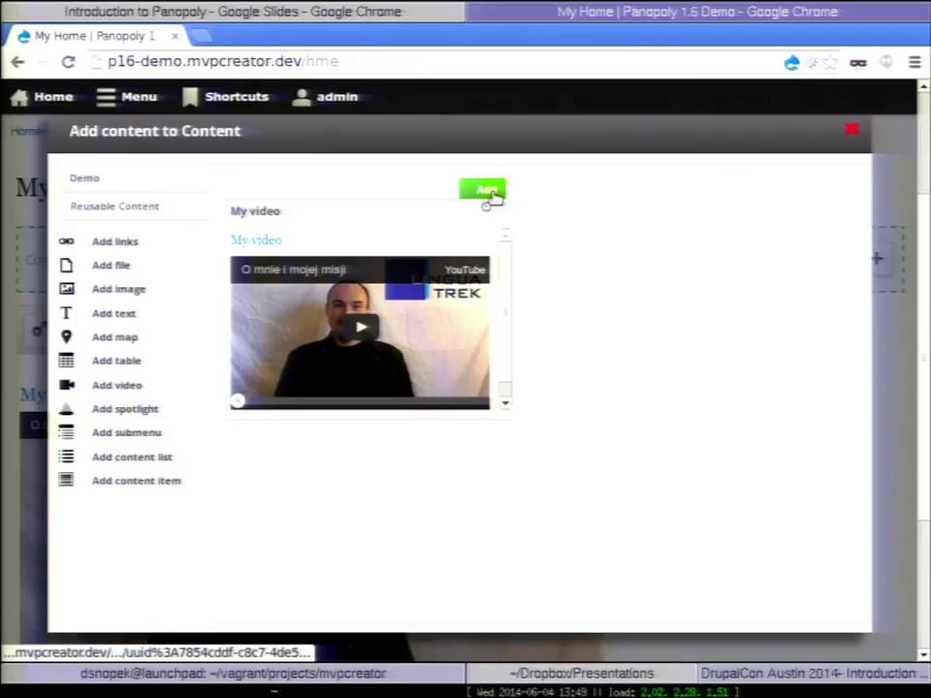
left_click(488, 190)
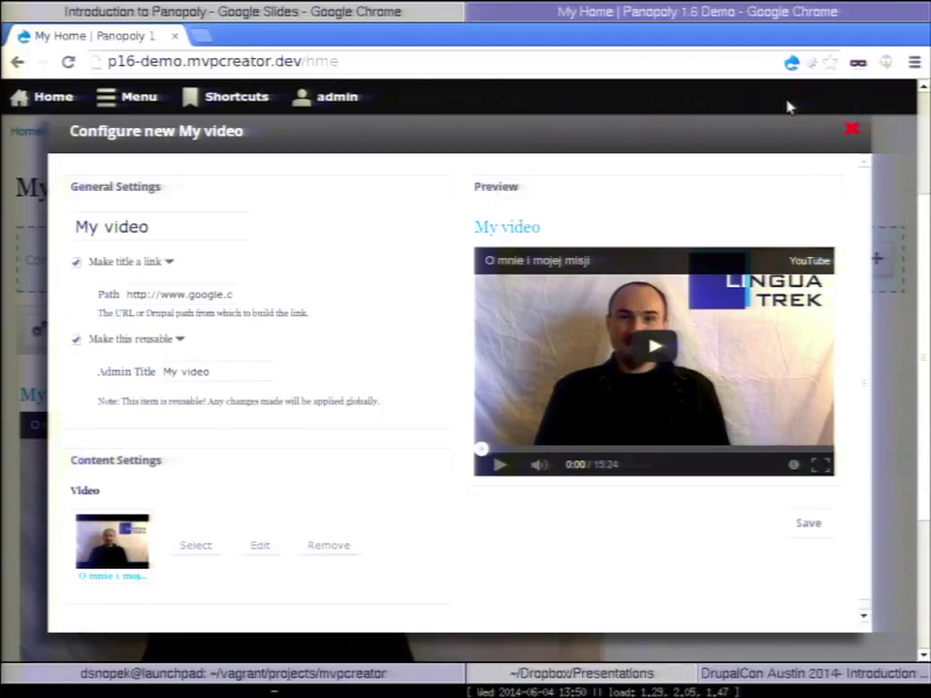
left_click(850, 129)
Step: Move the "My video" pane to the Sidebar region and remove it from the page
left_click_drag(580, 330, 819, 309)
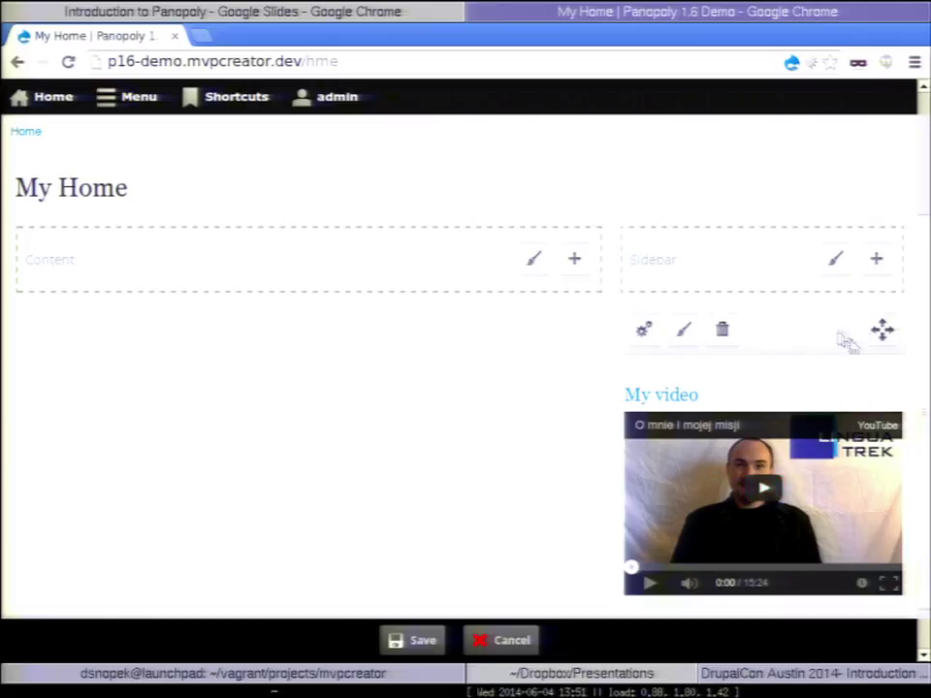
left_click(722, 329)
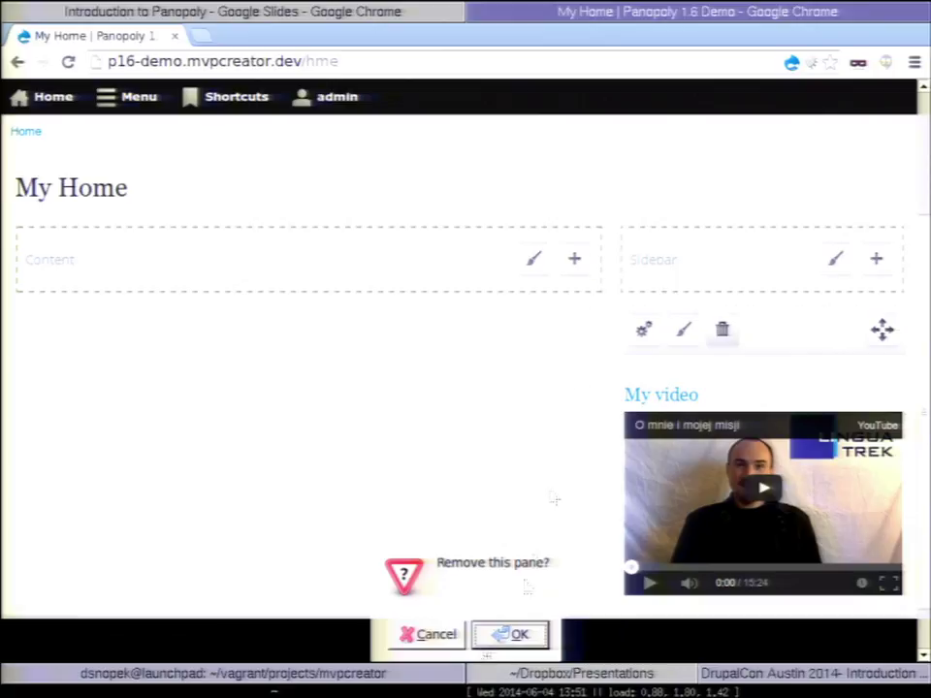
left_click(510, 635)
Step: Add a spotlight titled "Welcome" to the Content region
left_click(574, 258)
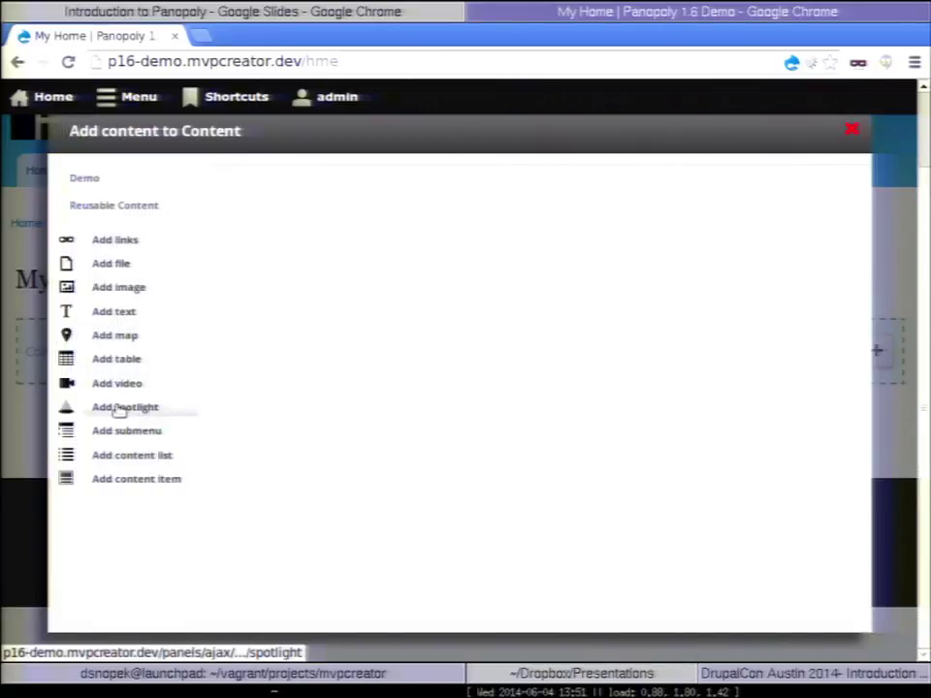
left_click(118, 408)
left_click(179, 231)
type("Welcome")
left_click(311, 295)
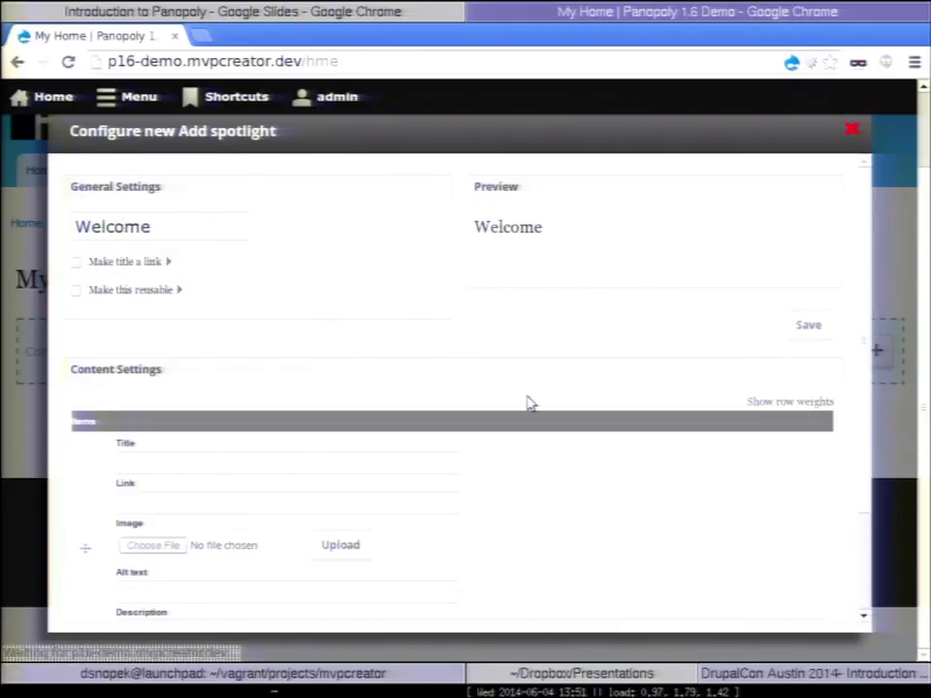
Step: Upload kitten1.jpg as the first spotlight item's image and title the item "Kitten #1"
scroll(528, 402, "down", 3)
left_click(156, 415)
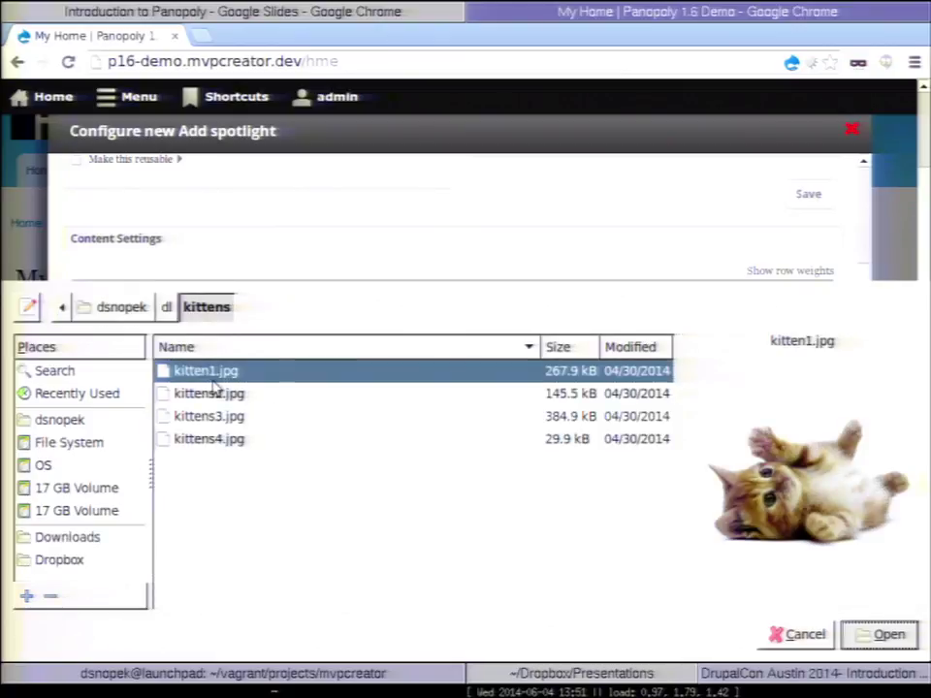
double_click(208, 373)
left_click(335, 415)
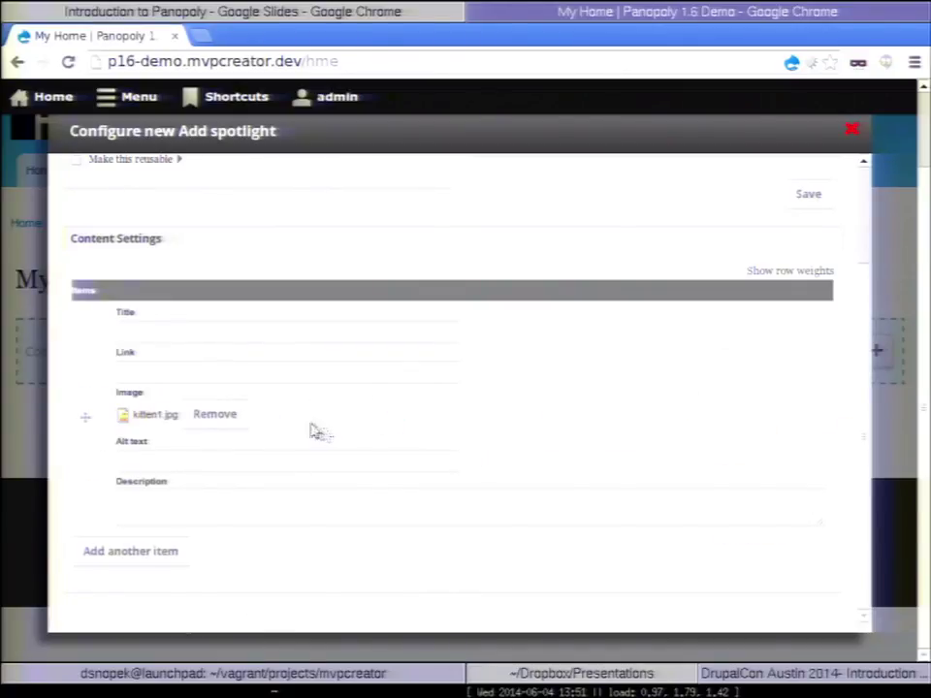
left_click(164, 330)
type("Kitten #1")
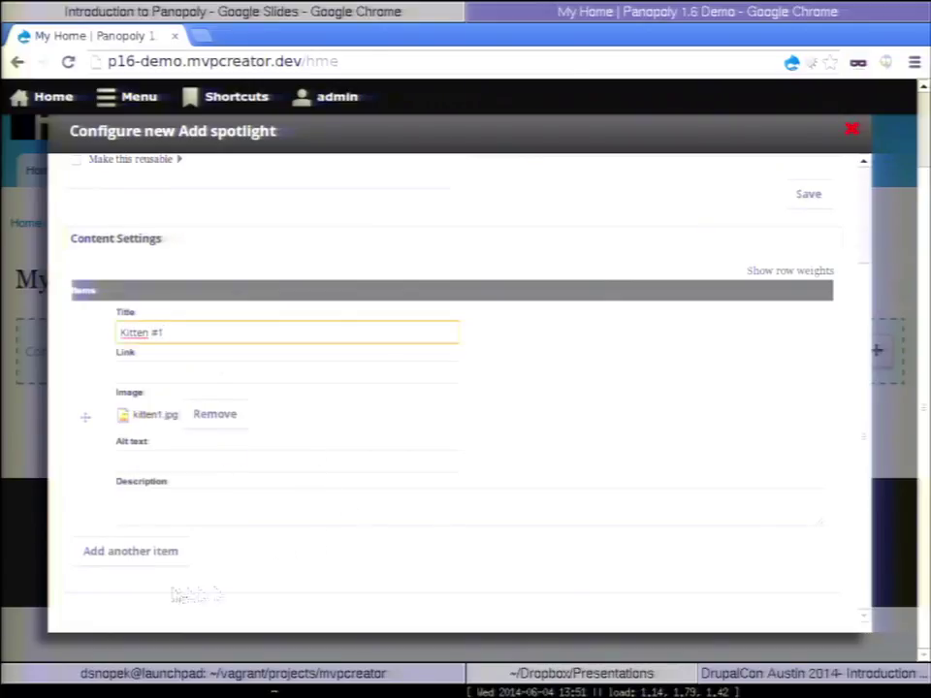
Step: Try to upload kittens2.jpg as the image of a second spotlight item, and save the Welcome spotlight
left_click(152, 566)
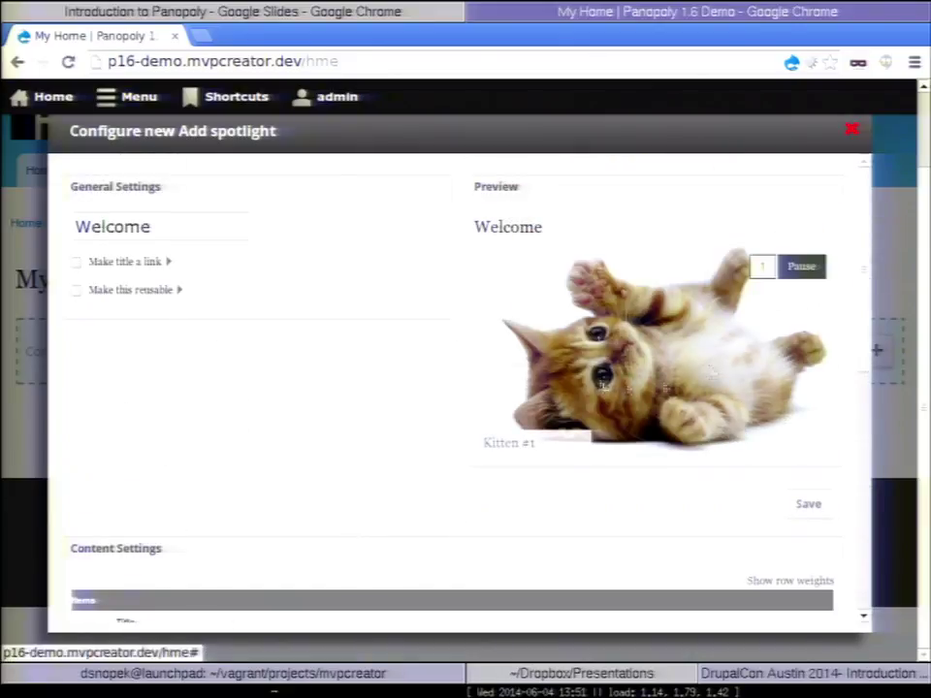
scroll(854, 451, "down", 5)
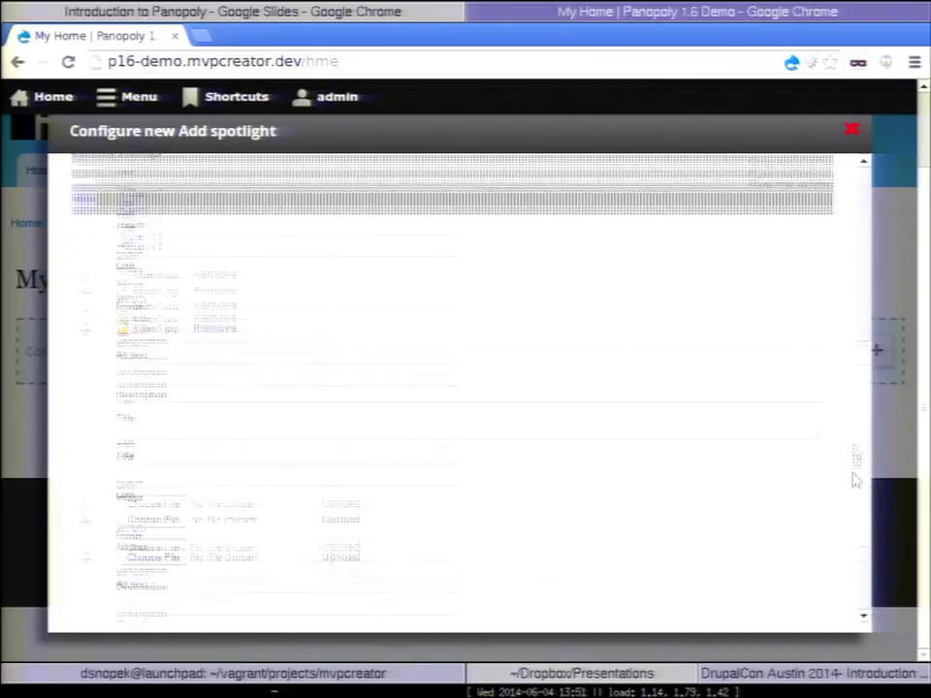
left_click(150, 492)
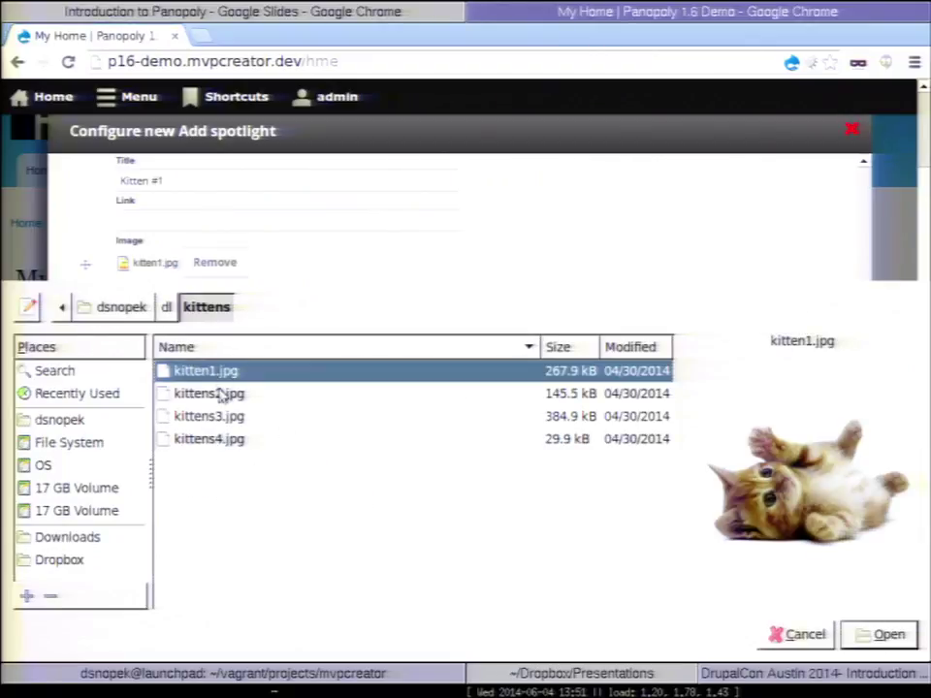
left_click(222, 394)
double_click(222, 394)
scroll(322, 466, "up", 2)
left_click(336, 593)
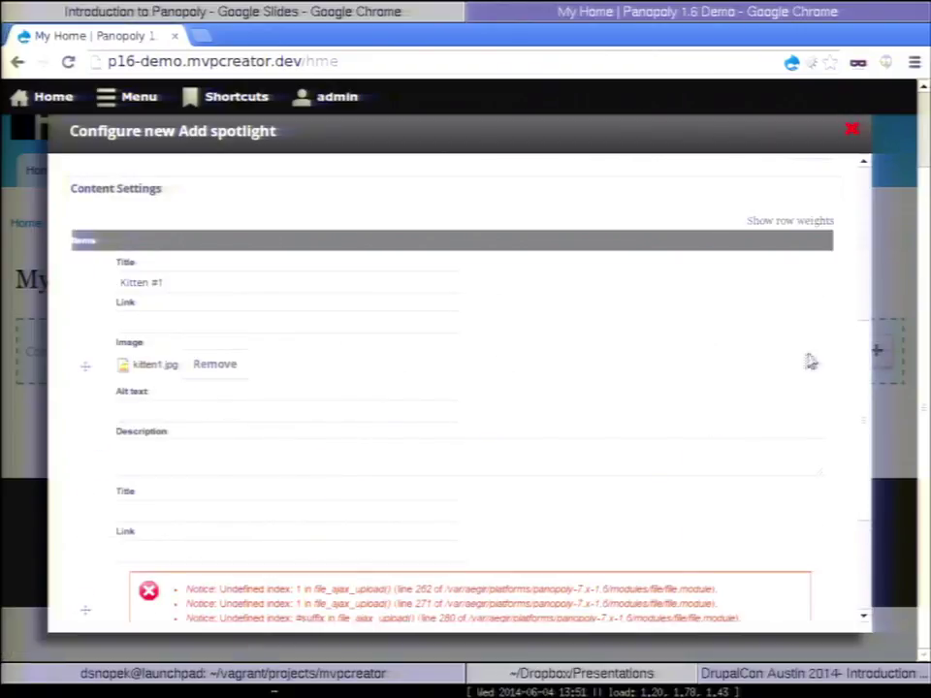
scroll(857, 427, "down", 2)
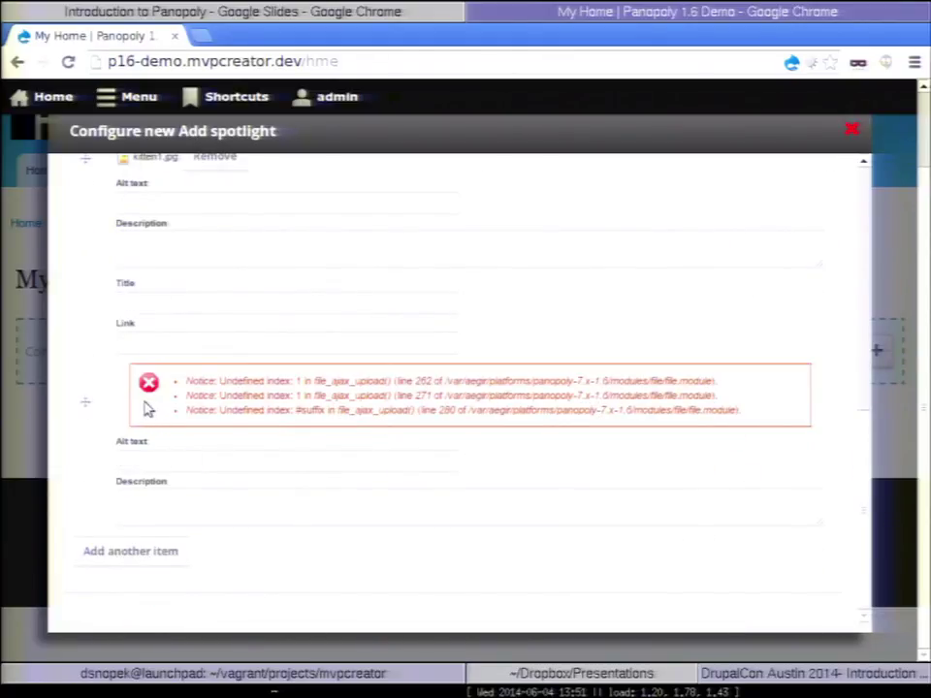
left_click_drag(860, 473, 862, 203)
left_click(809, 483)
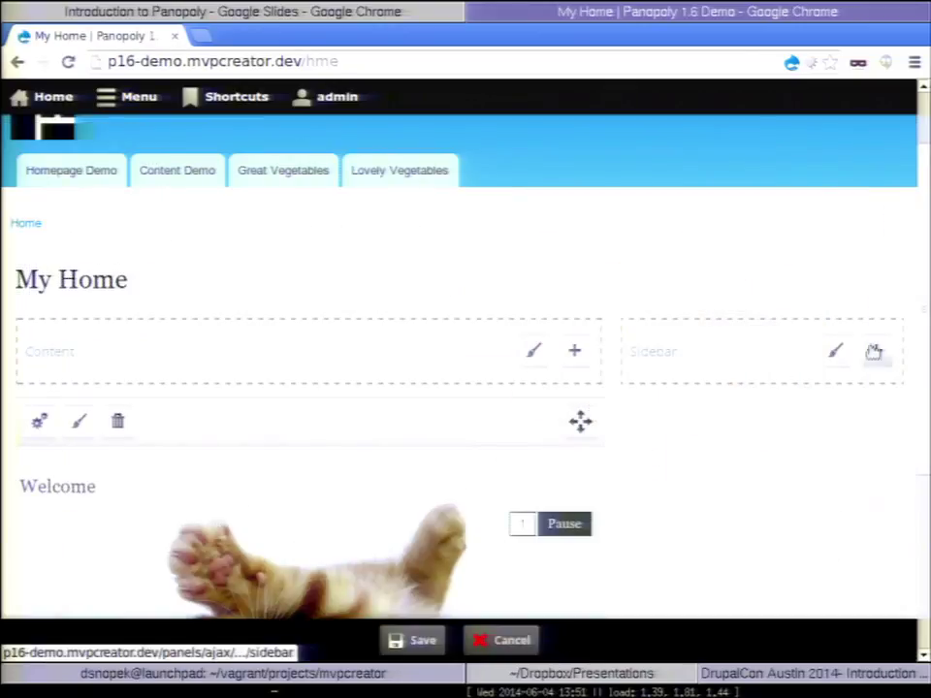
Step: Start a content list in the Sidebar region, trying the full content display before setting its display type to Table
left_click(873, 352)
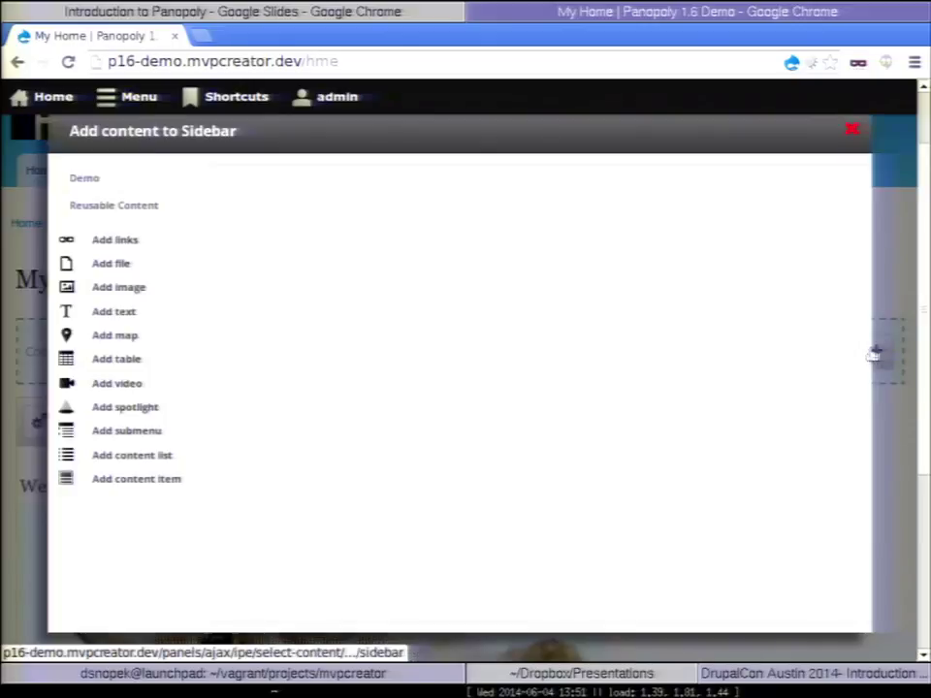
left_click(87, 459)
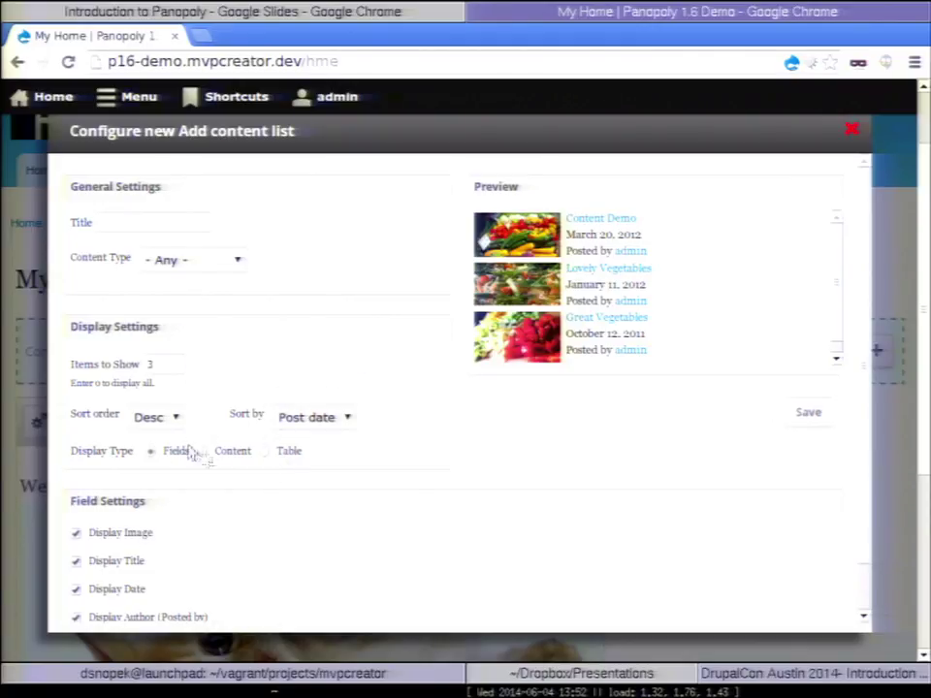
left_click(218, 458)
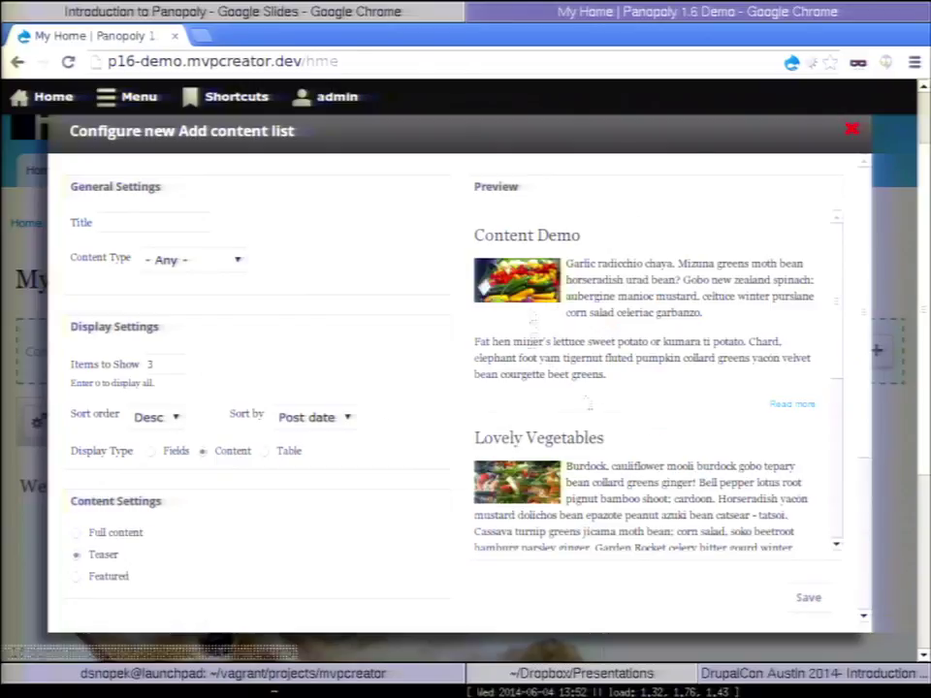
left_click(101, 535)
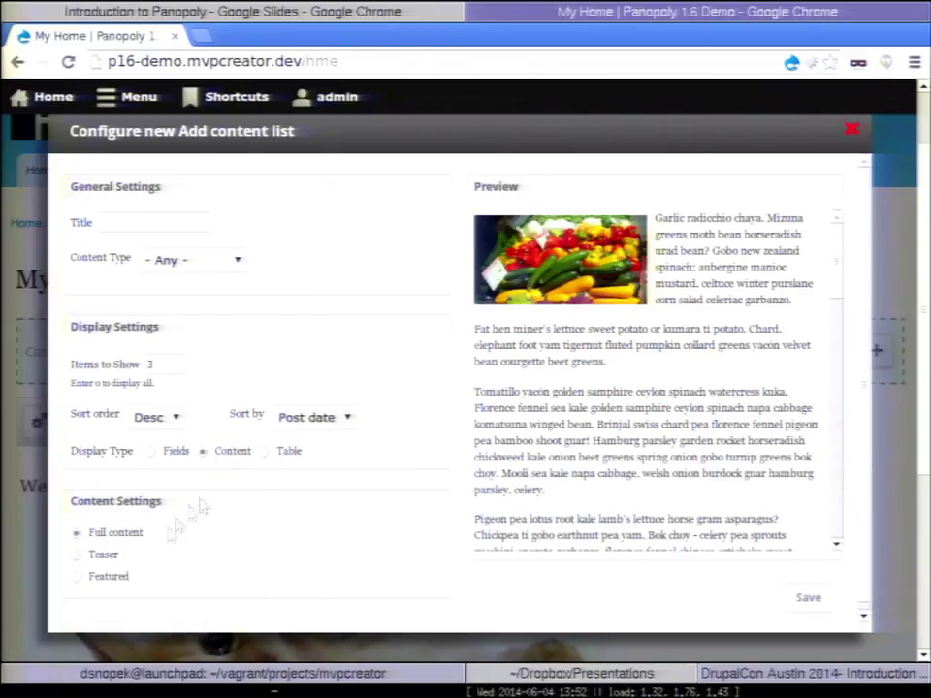
left_click(286, 456)
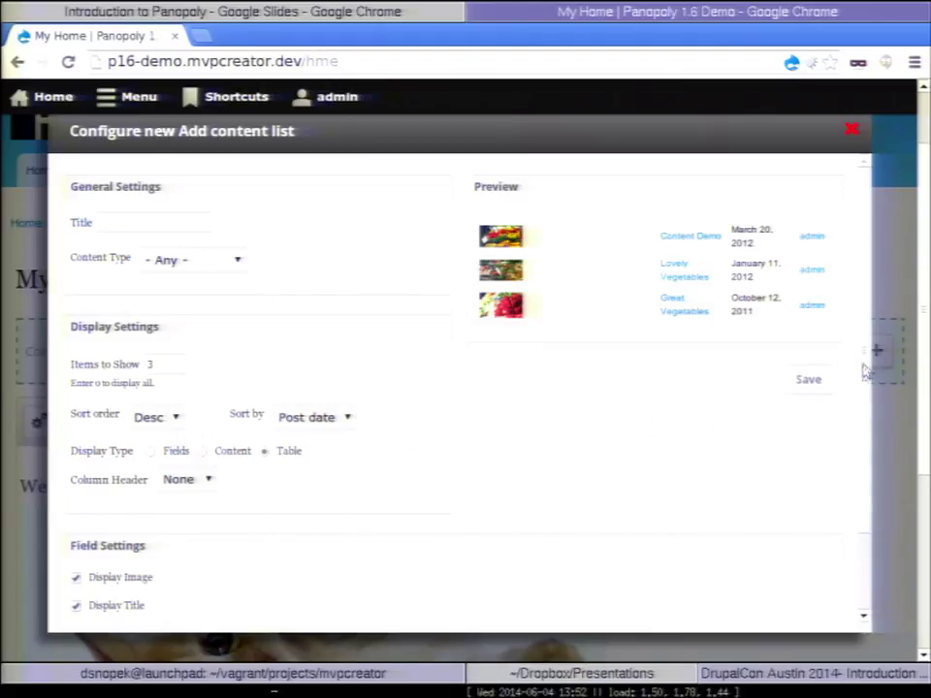
Step: Turn off the author and date fields in the content list, and try it without the image before displaying the image again
scroll(590, 439, "down", 1)
left_click(114, 564)
left_click(113, 535)
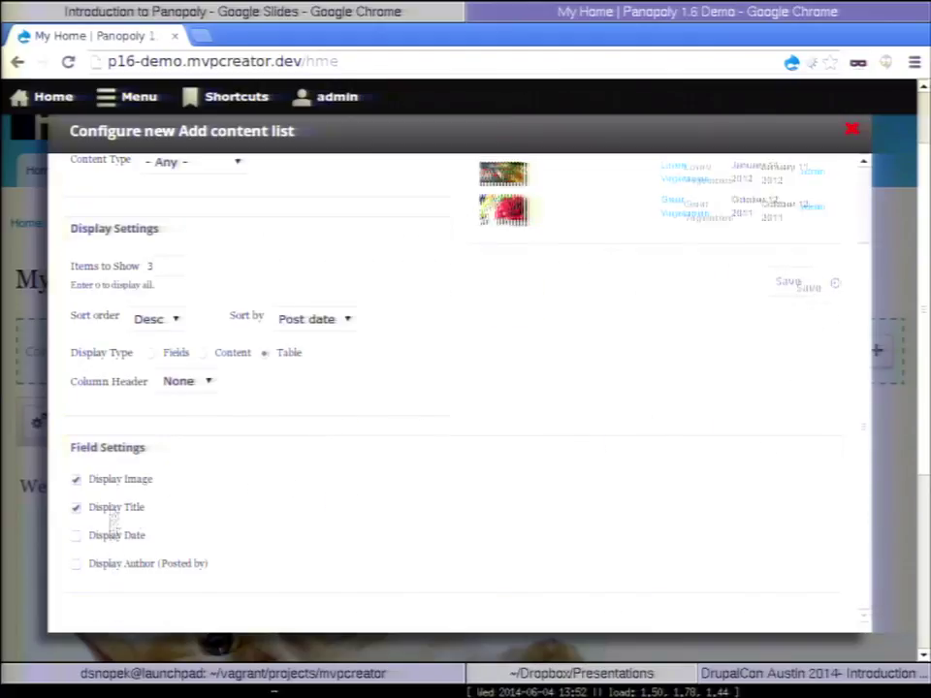
left_click(113, 481)
scroll(858, 415, "up", 1)
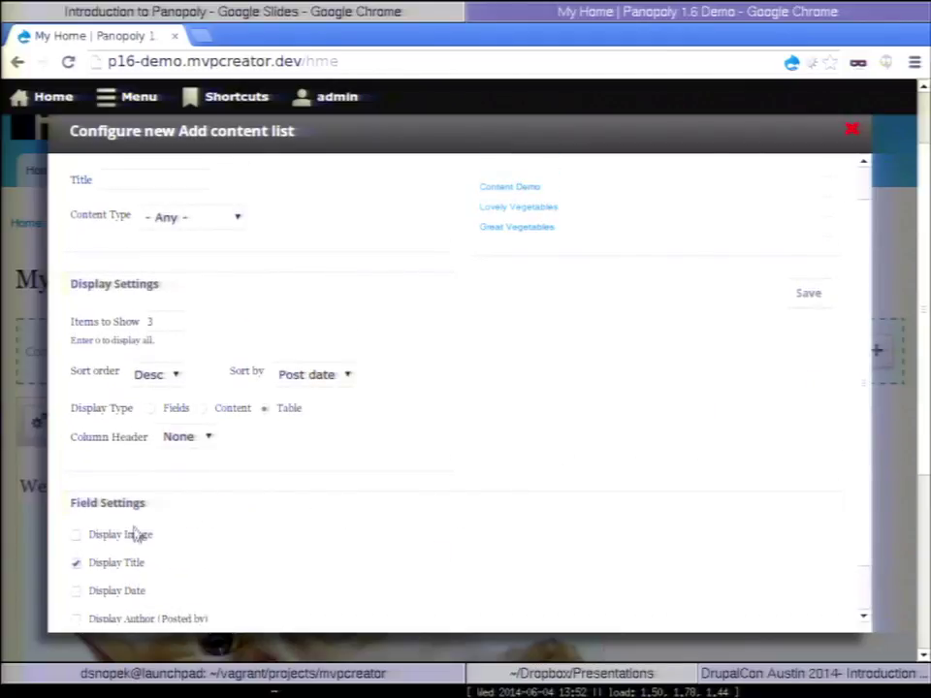
left_click(131, 534)
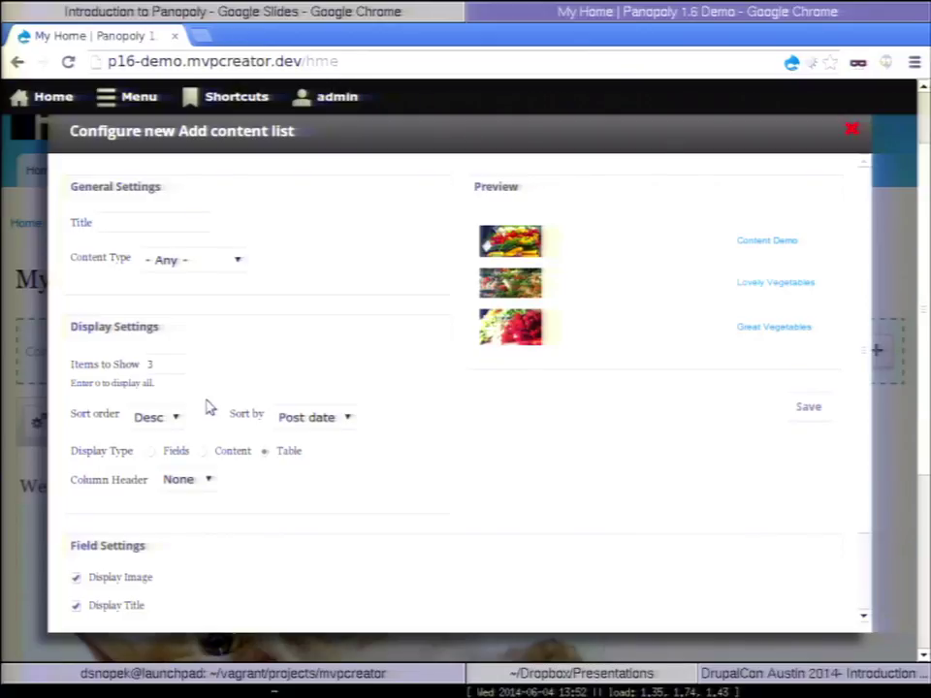
Step: Set the content list to show 4 items, and save both the list and the My Home page
left_click_drag(160, 365, 139, 357)
type("4")
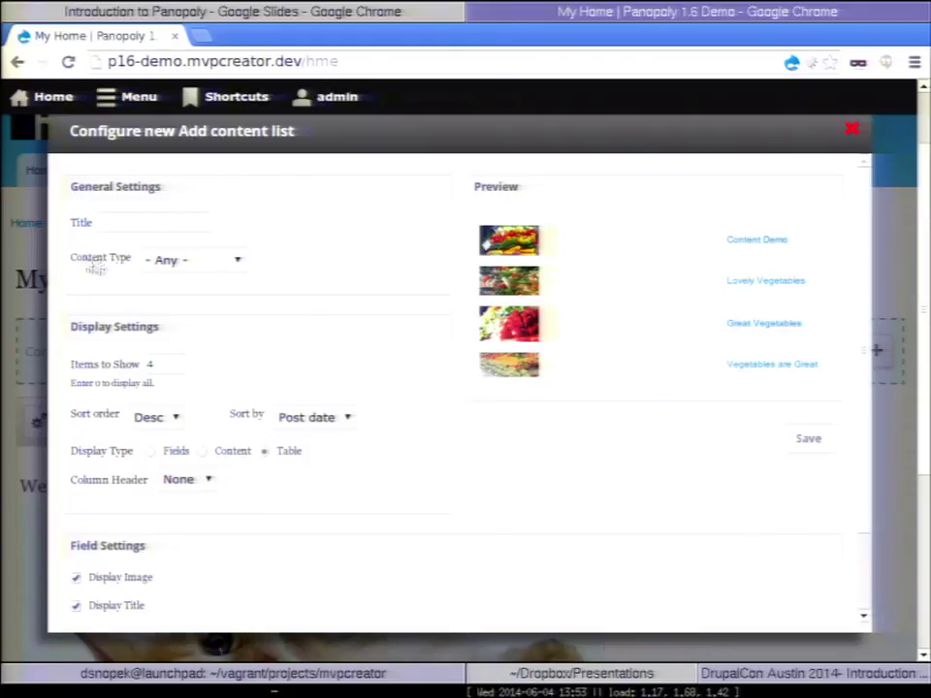
left_click_drag(70, 259, 151, 268)
left_click(112, 263)
left_click(790, 448)
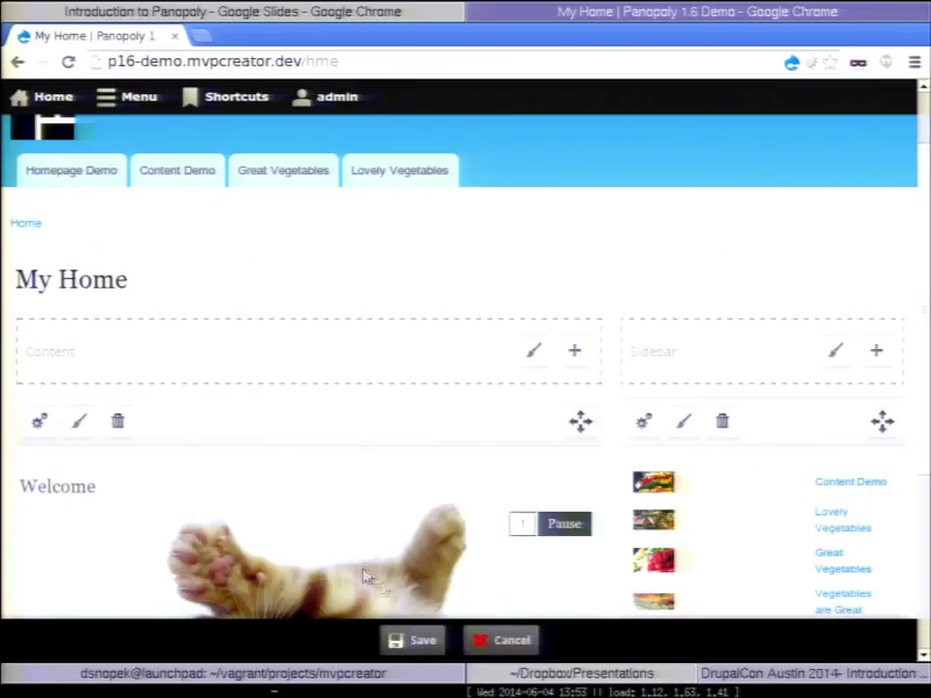
left_click(412, 638)
scroll(502, 262, "down", 1)
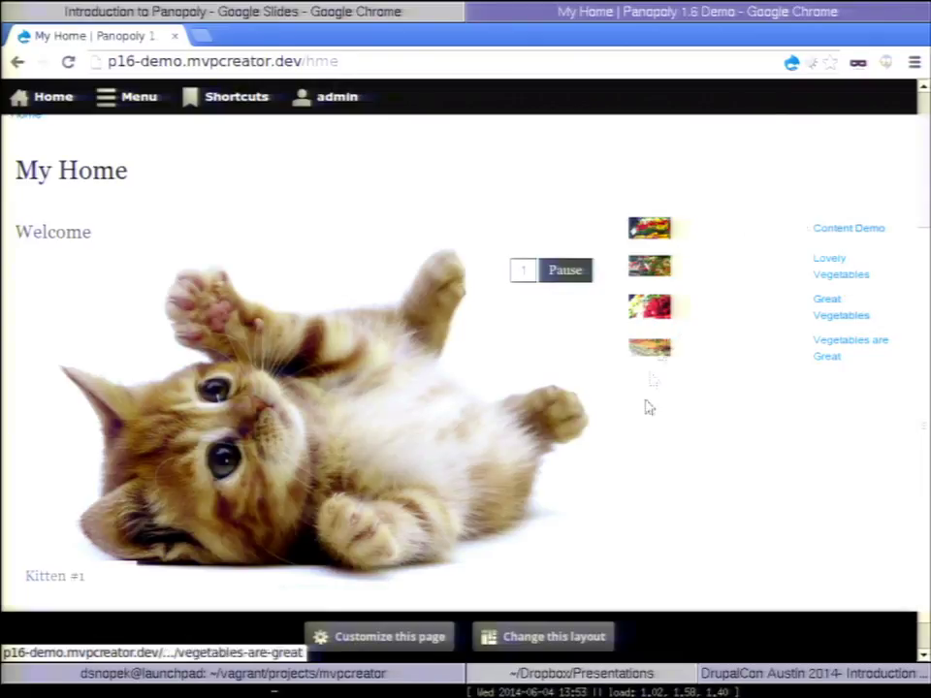
Step: Customize the page and restyle the Welcome pane, trying the dark and light blue backgrounds before applying Lime Green Background
left_click(384, 642)
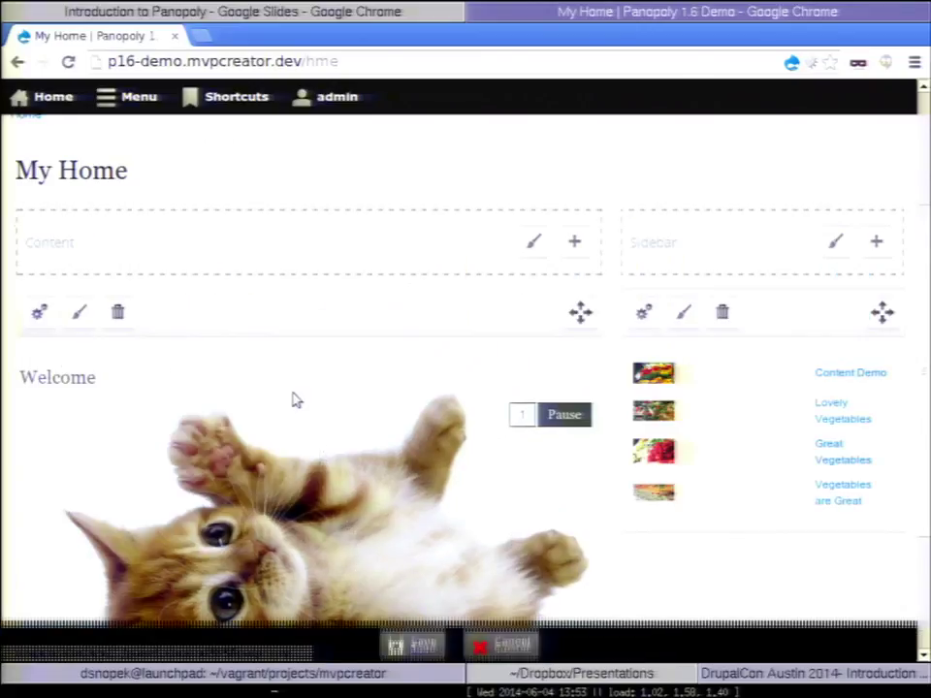
left_click(86, 323)
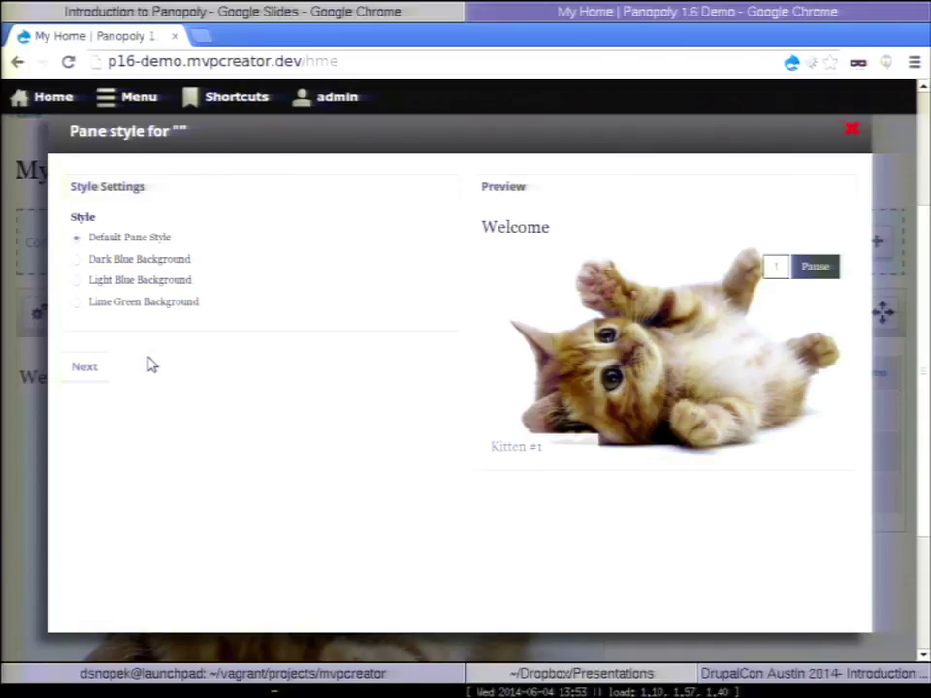
left_click(143, 262)
left_click(144, 281)
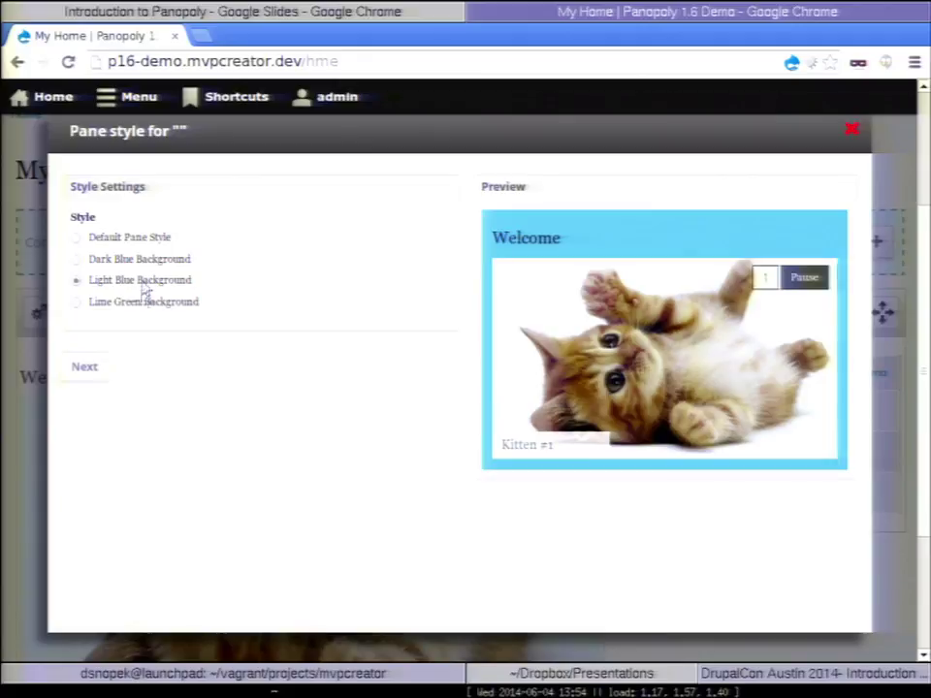
left_click(143, 303)
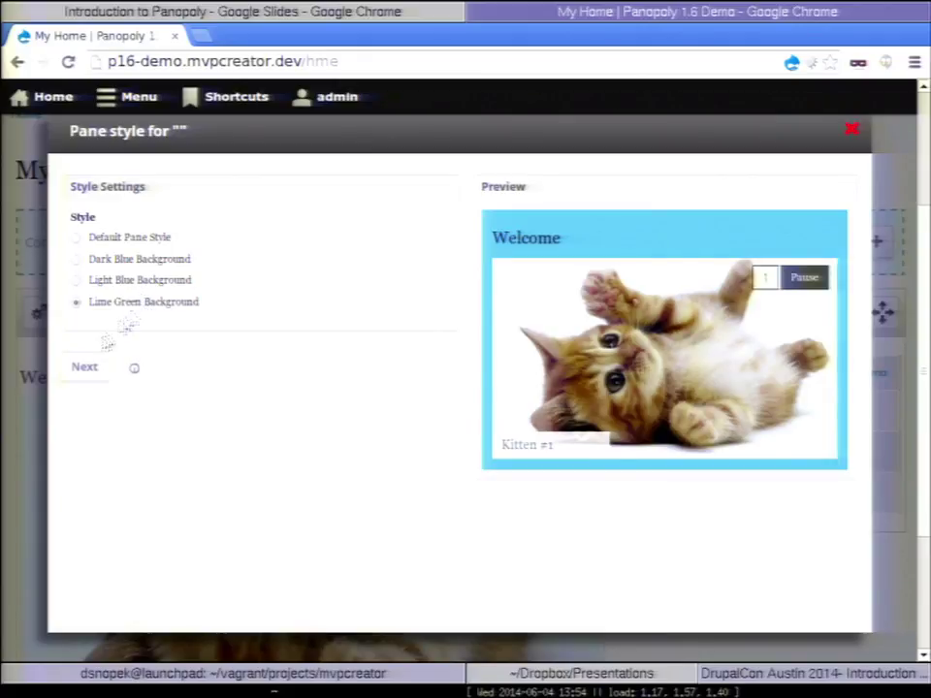
left_click(83, 369)
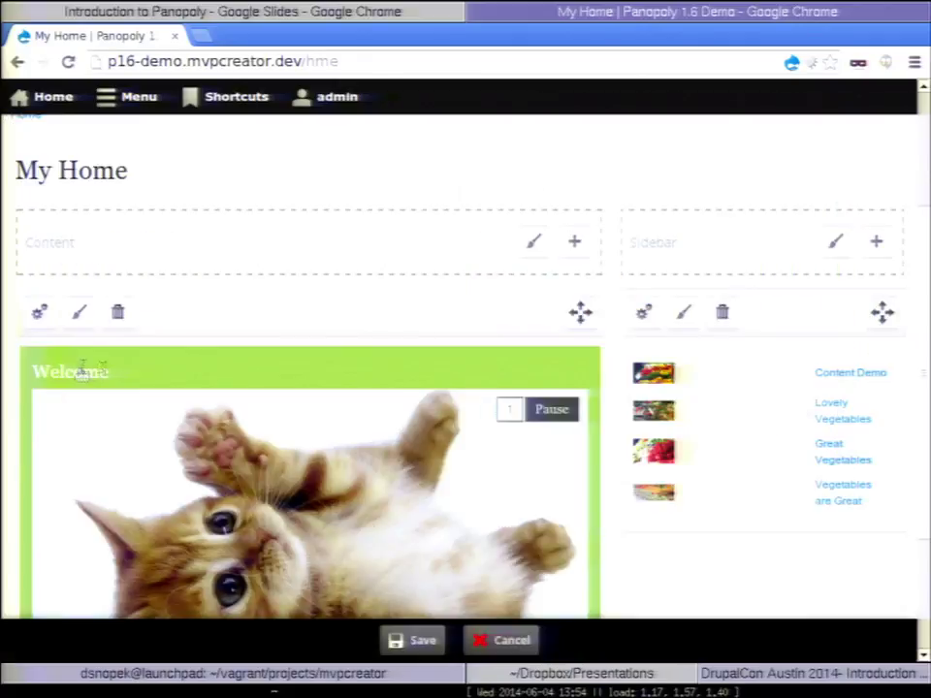
Step: Review the style options of the Welcome pane and the widget types that can be added to the Content region
left_click(77, 314)
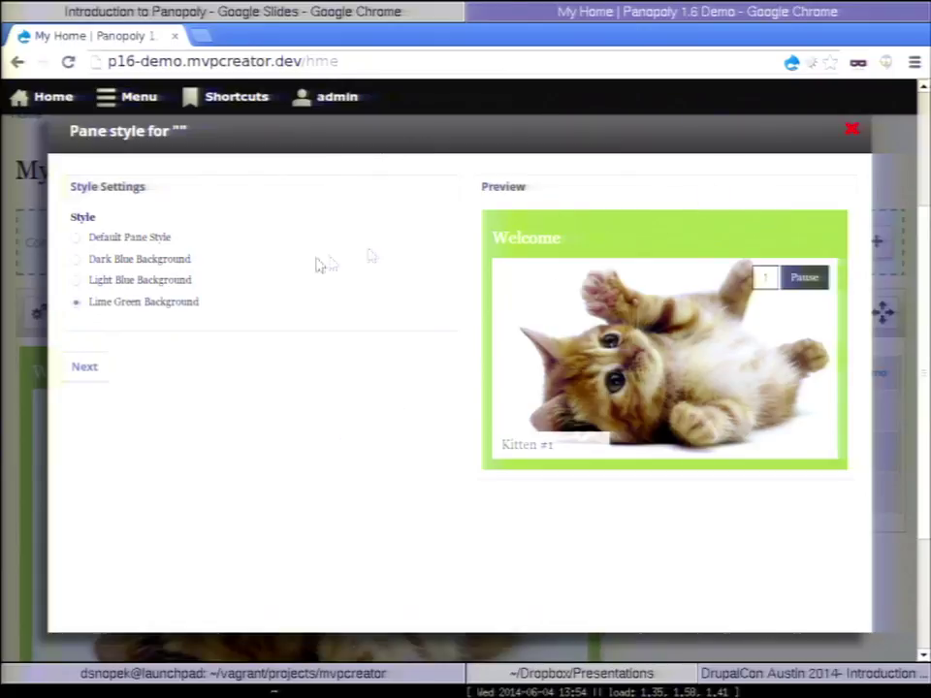
left_click(81, 368)
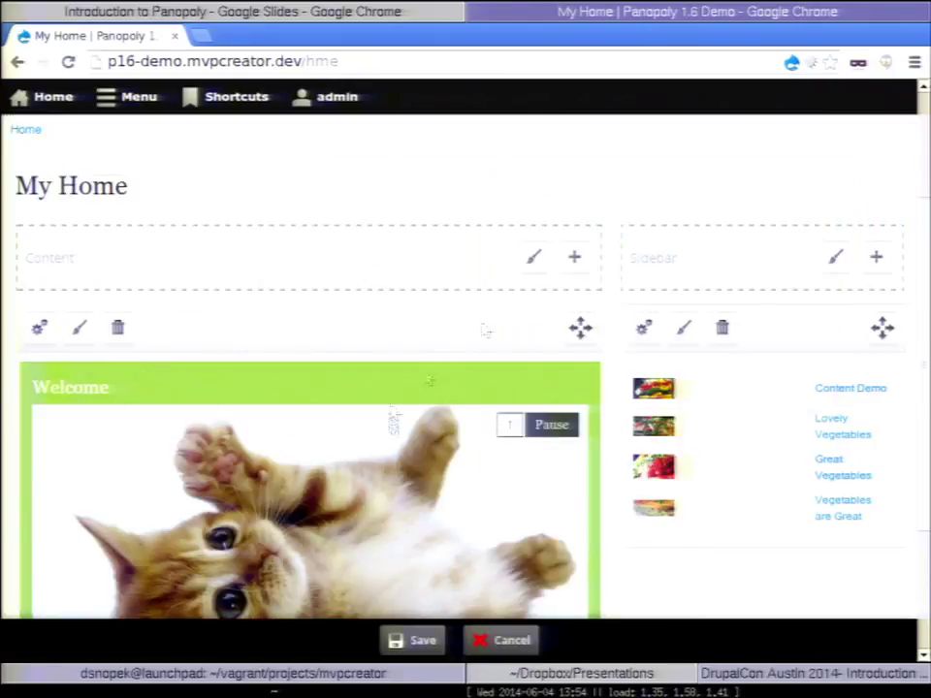
left_click(573, 258)
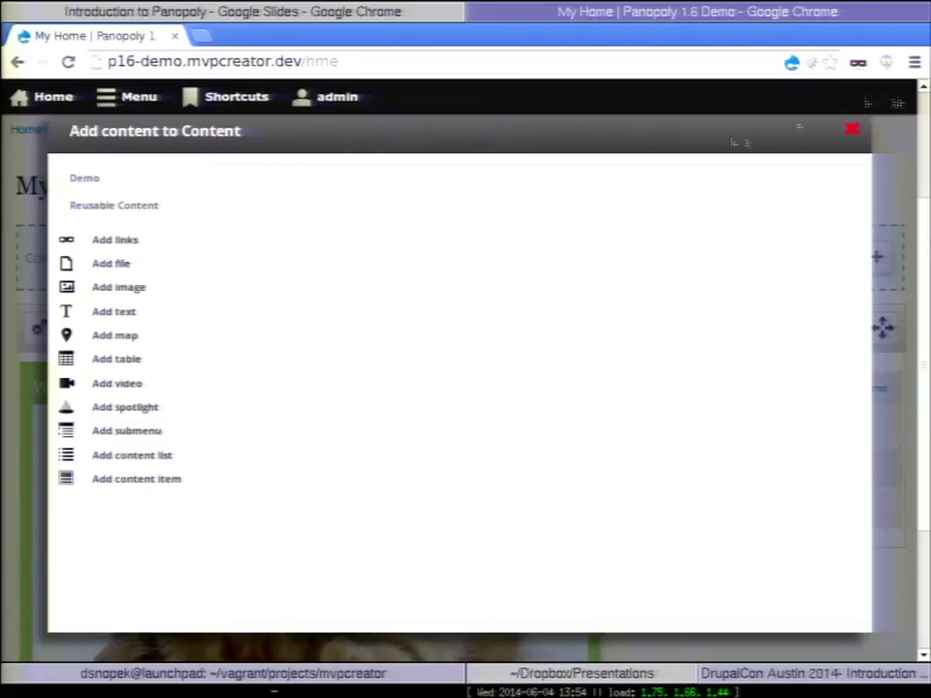
left_click(851, 130)
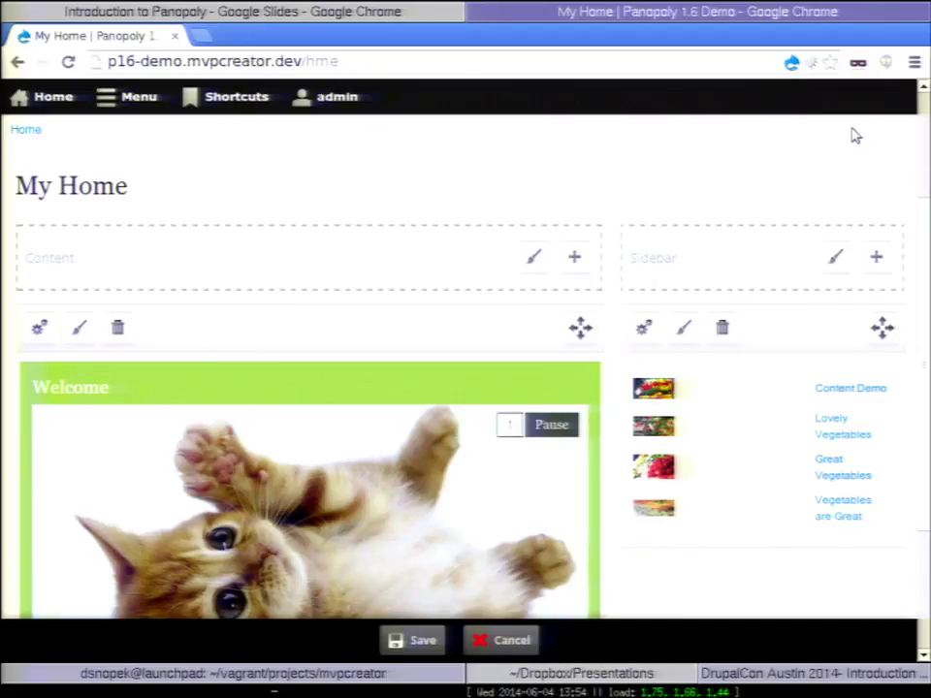
Step: Switch to the Introduction to Panopoly presentation in Google Slides
key("alt+Tab")
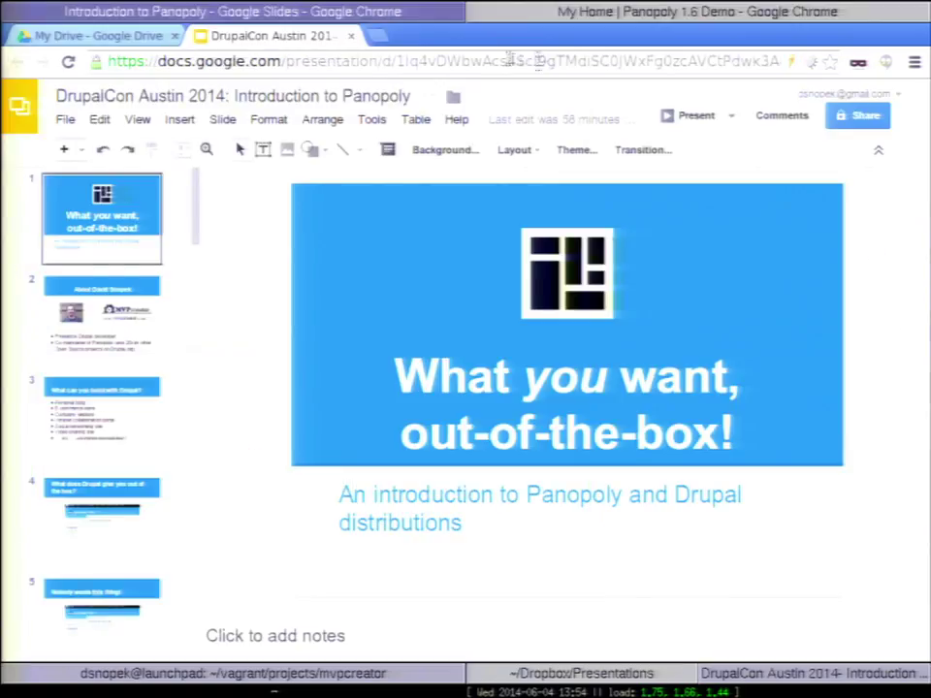